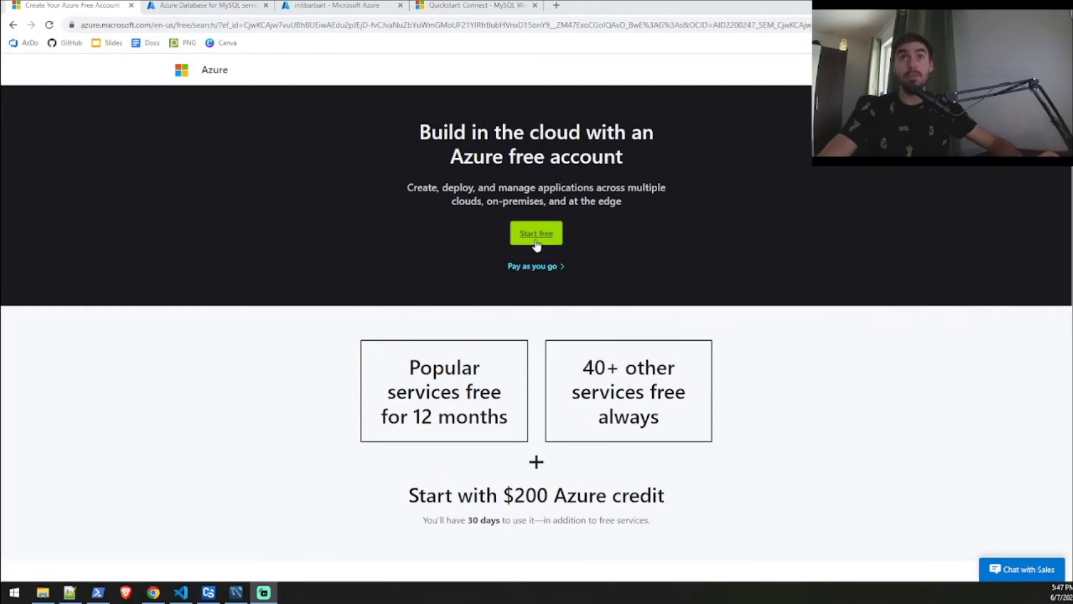
Scroll through the Azure free-account page to review the 12-month free services, including MySQL.
scroll(414, 324, down, 2)
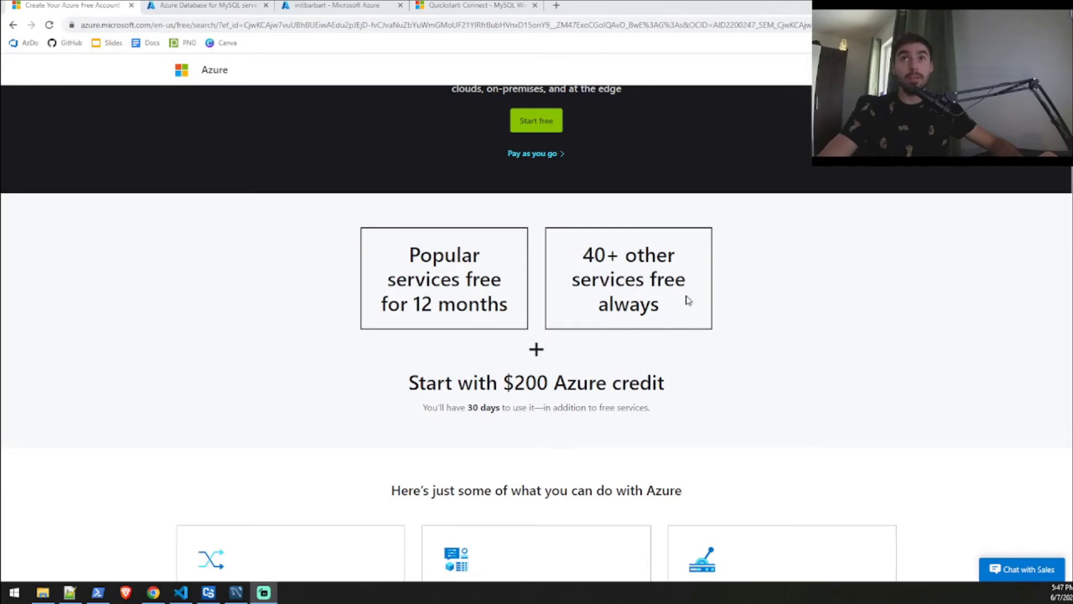
scroll(716, 357, down, 1)
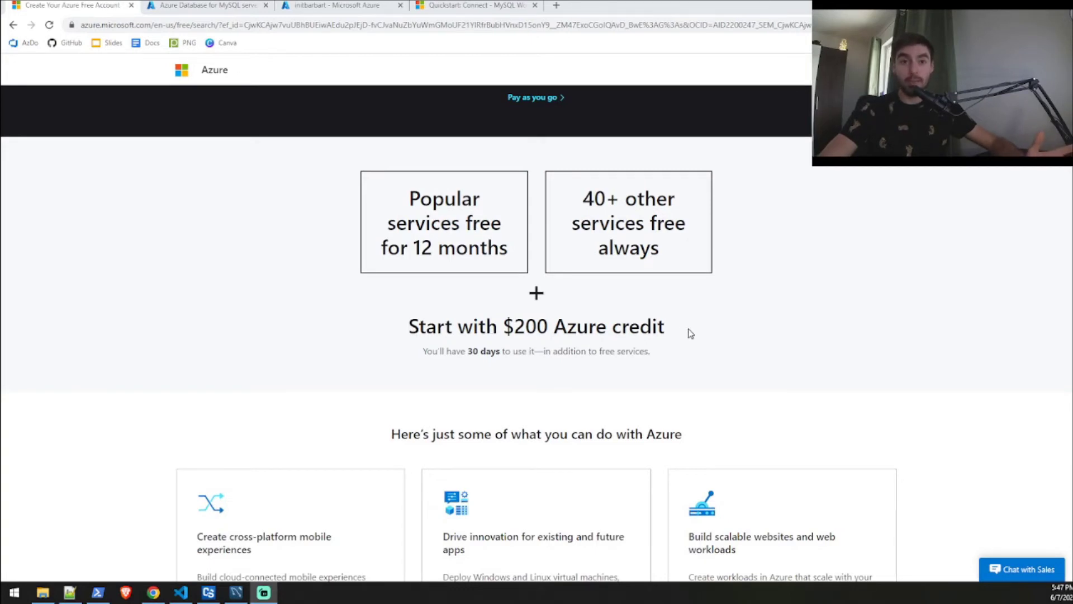
scroll(691, 333, down, 2)
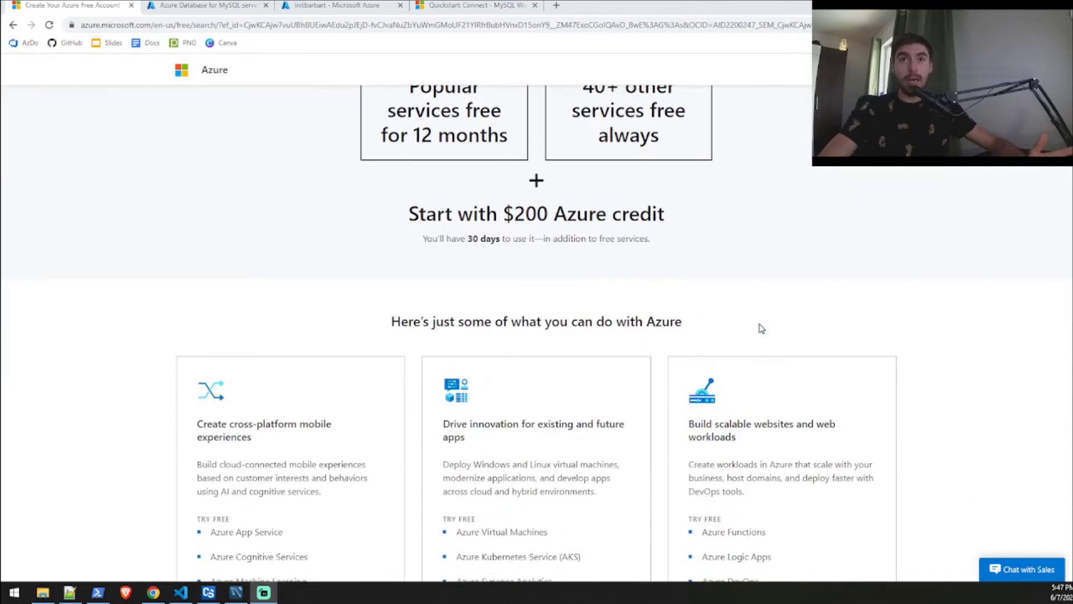
scroll(761, 328, down, 5)
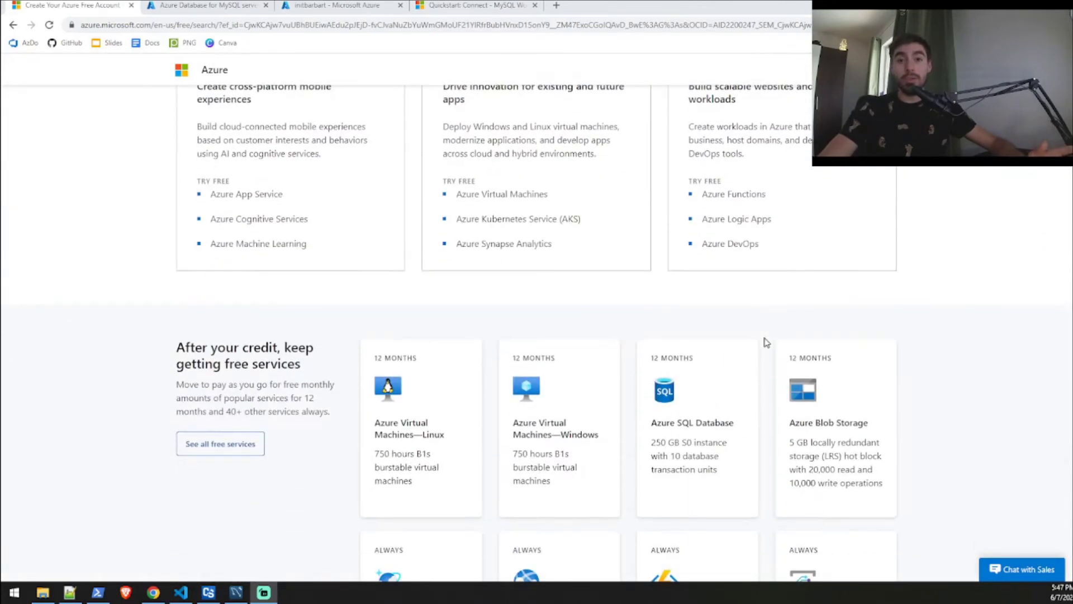
scroll(921, 332, down, 2)
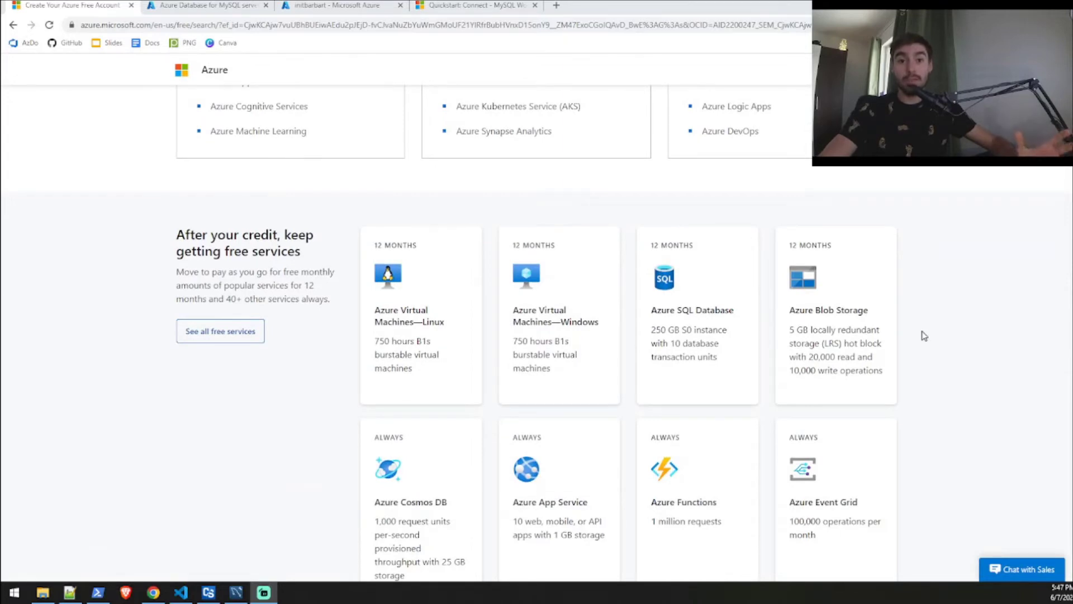
scroll(924, 336, down, 7)
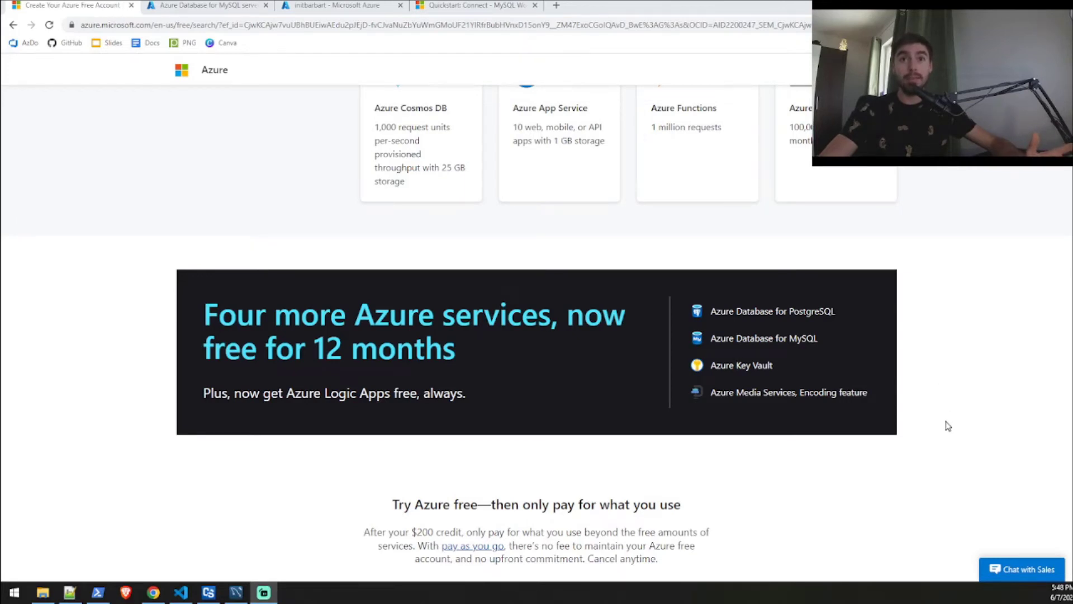
scroll(945, 424, down, 2)
scroll(949, 426, up, 1)
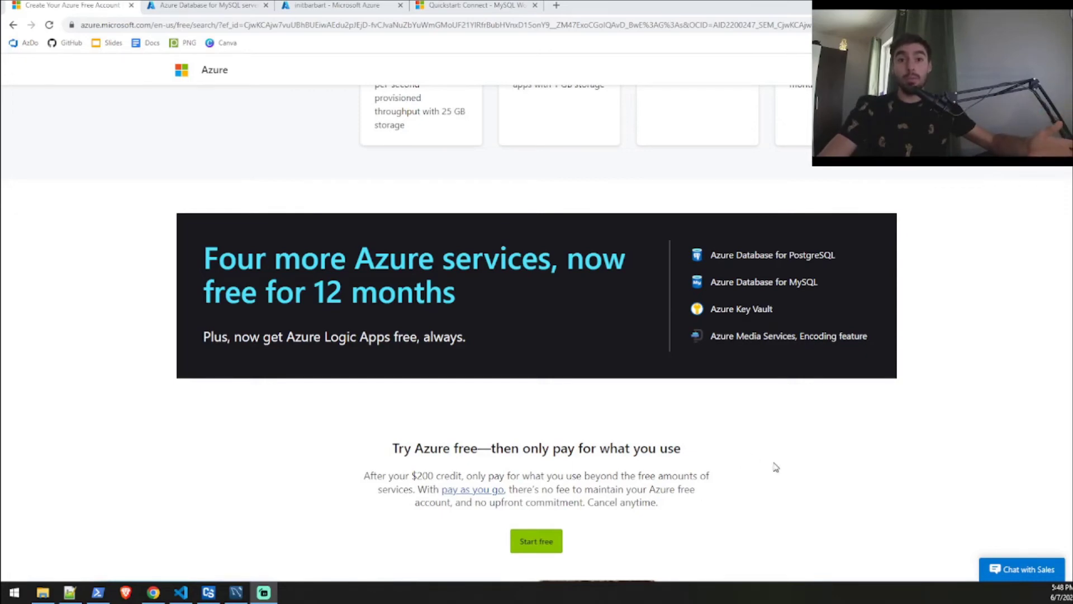
scroll(776, 467, up, 12)
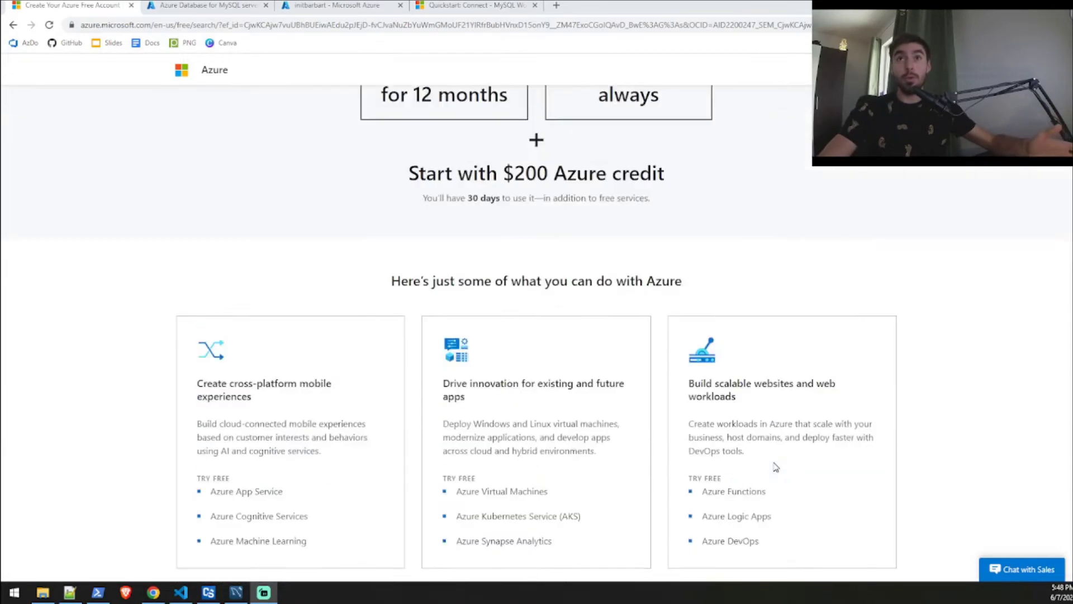
scroll(776, 467, up, 5)
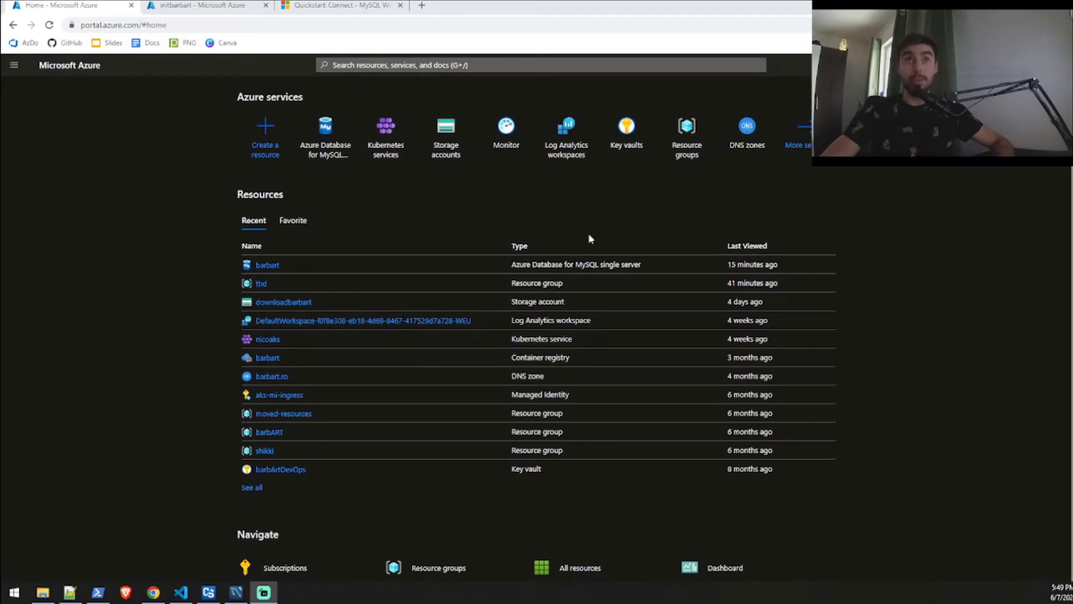
Search the marketplace for 'mysql' and start creating an Azure Database for MySQL server.
click(264, 137)
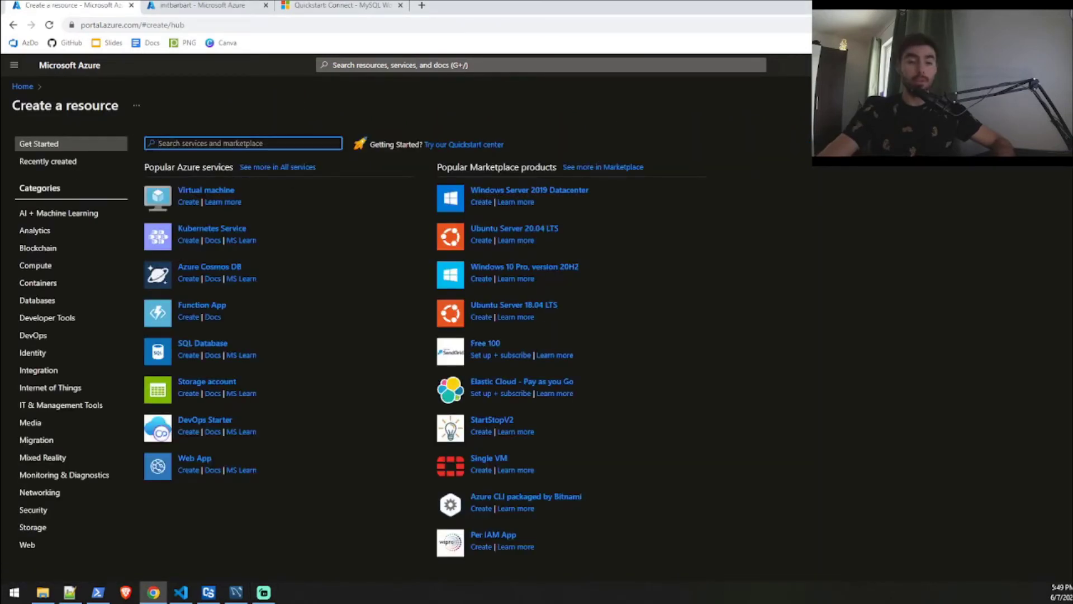
text(mysql)
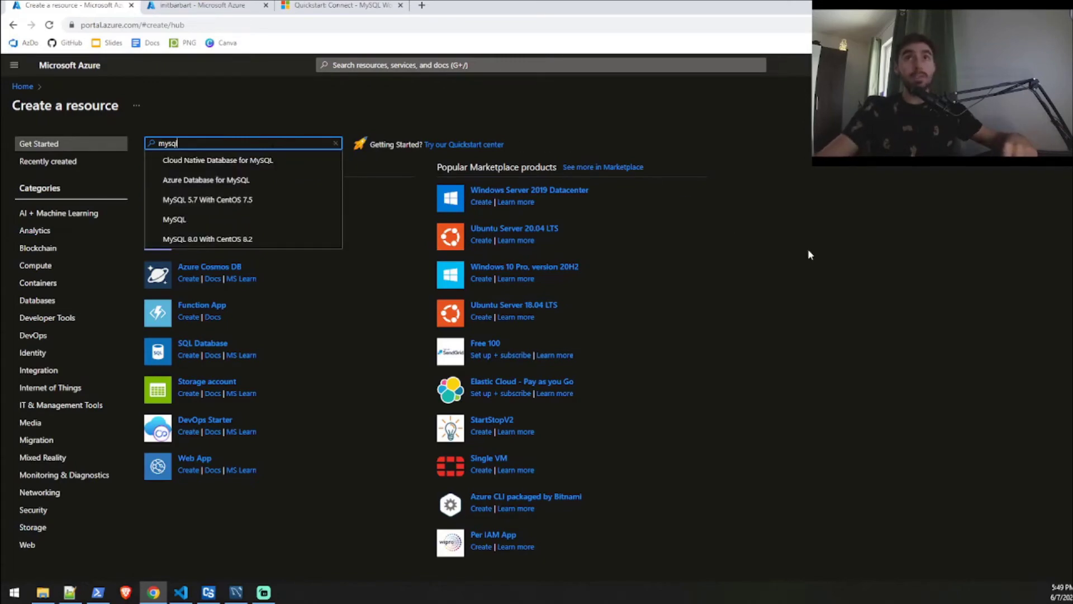
key(ctrl+plus)
key(ctrl+plus)
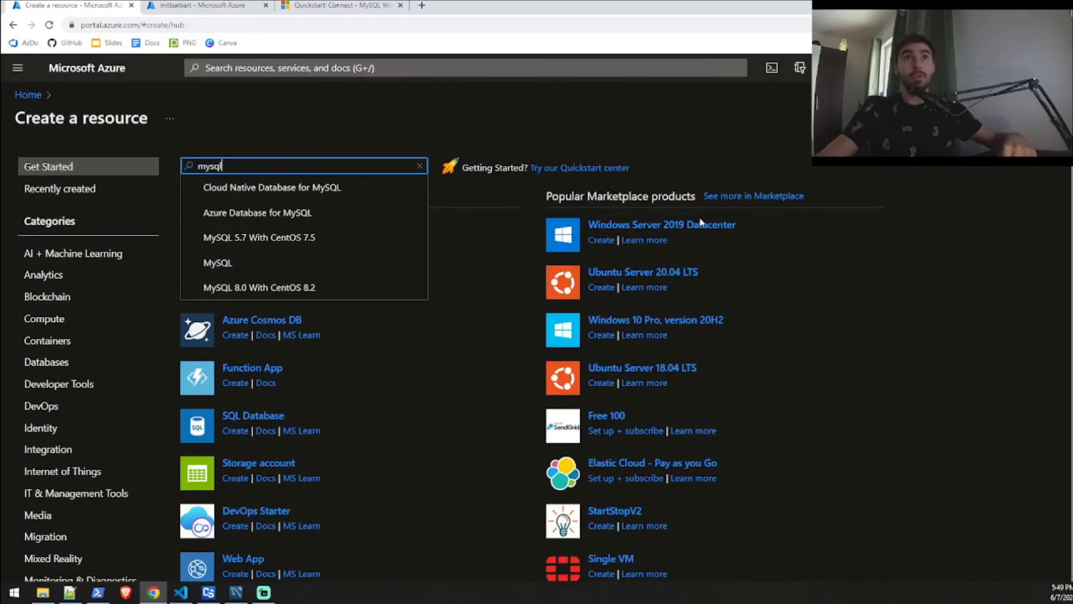
key(Return)
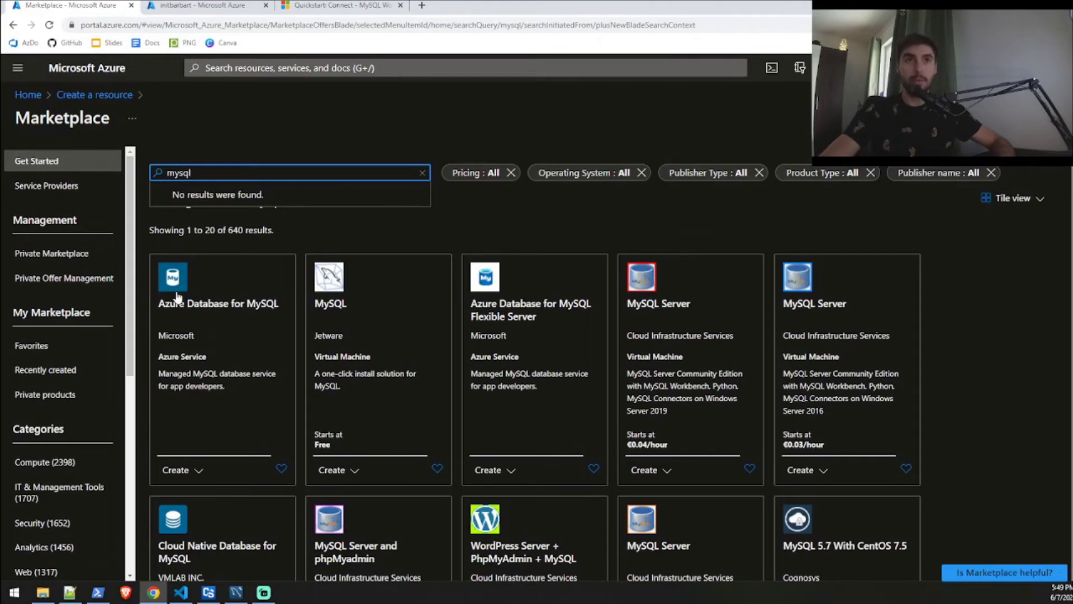
click(177, 296)
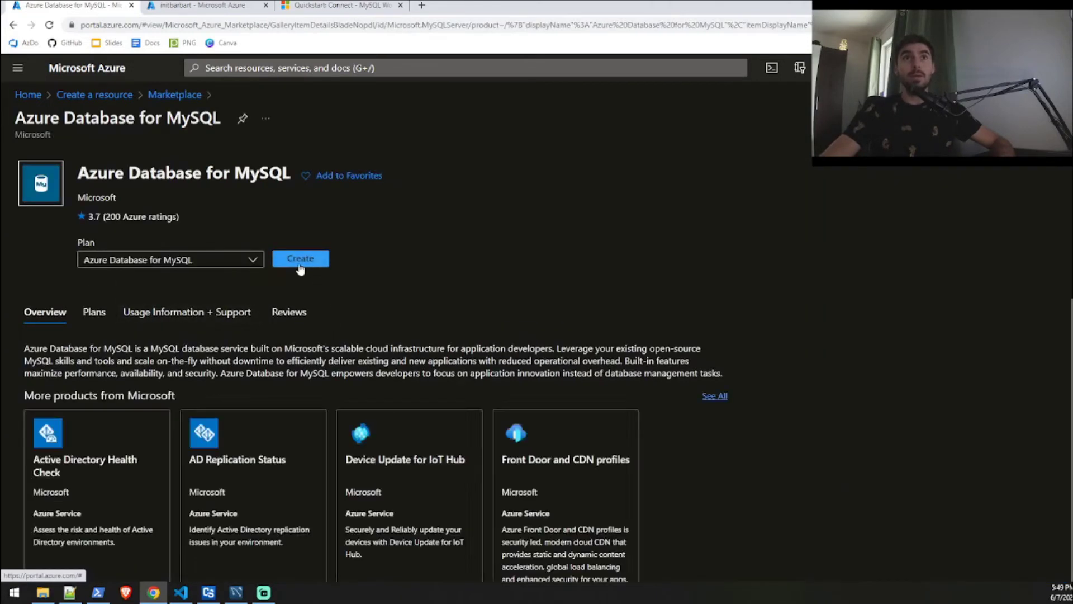
click(294, 261)
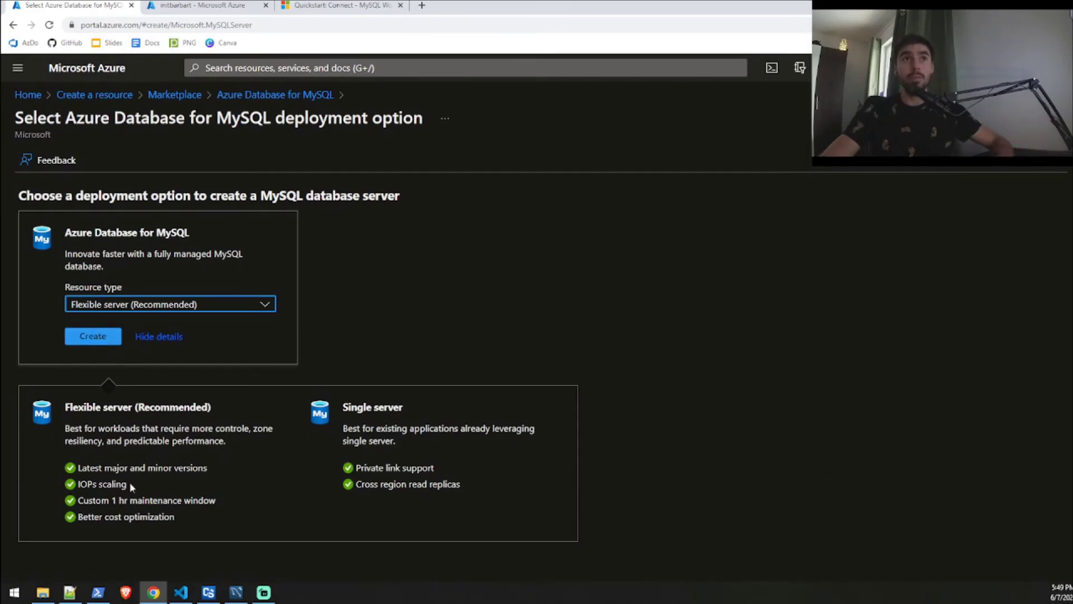
Choose Flexible server with the Visual Studio Enterprise subscription and the tbd resource group.
click(89, 336)
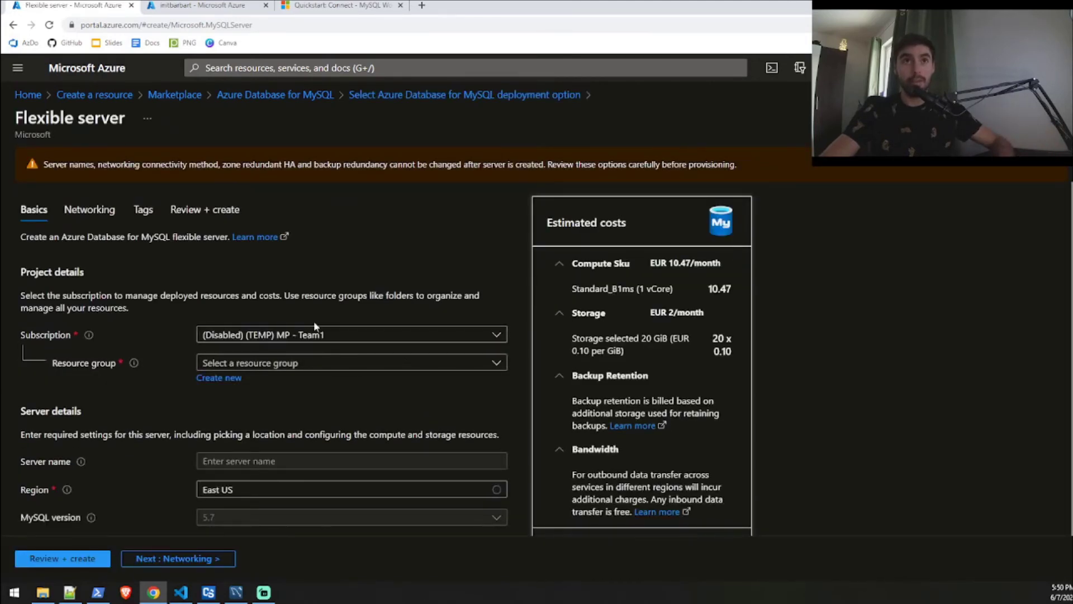
scroll(389, 268, down, 1)
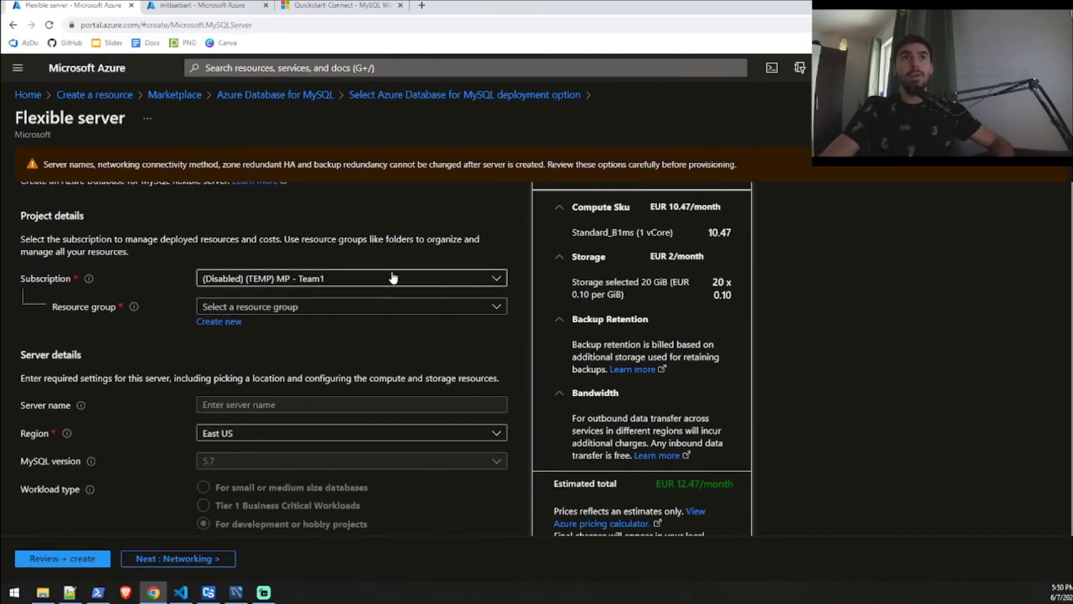
click(393, 277)
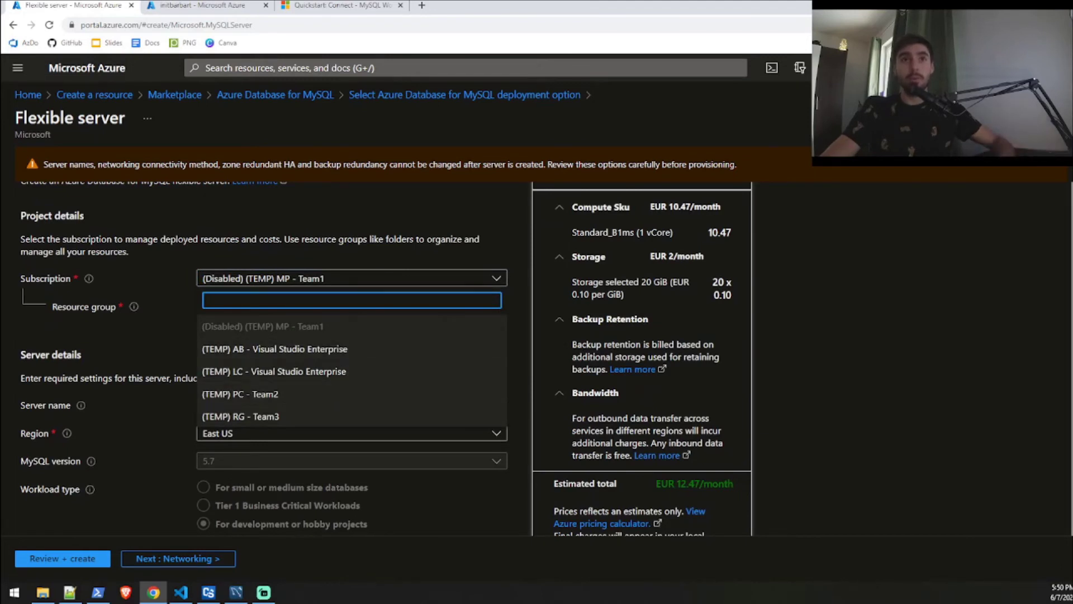
click(355, 373)
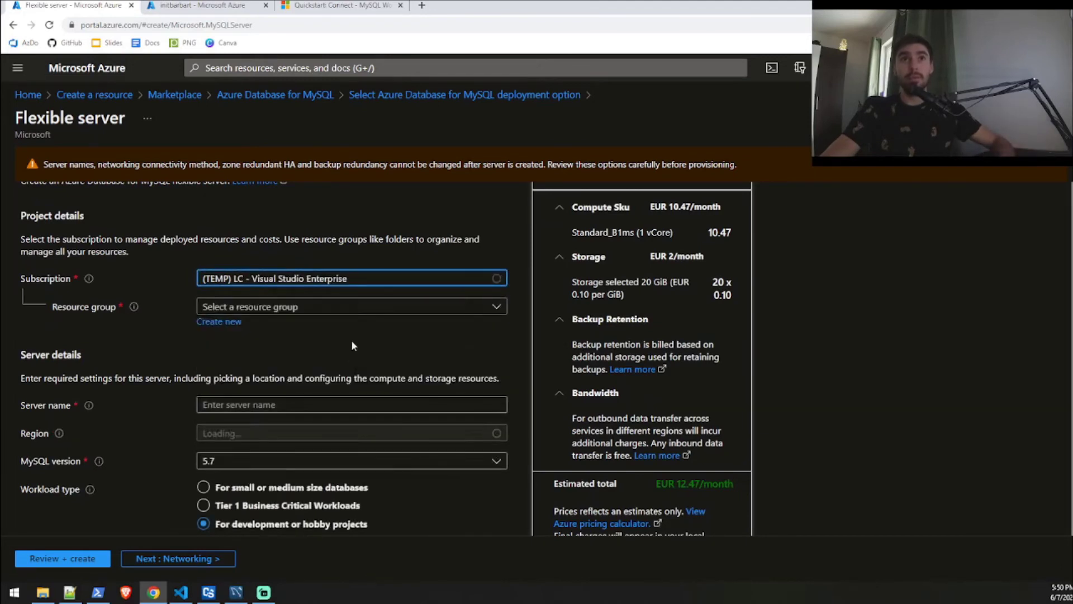
click(359, 308)
click(322, 444)
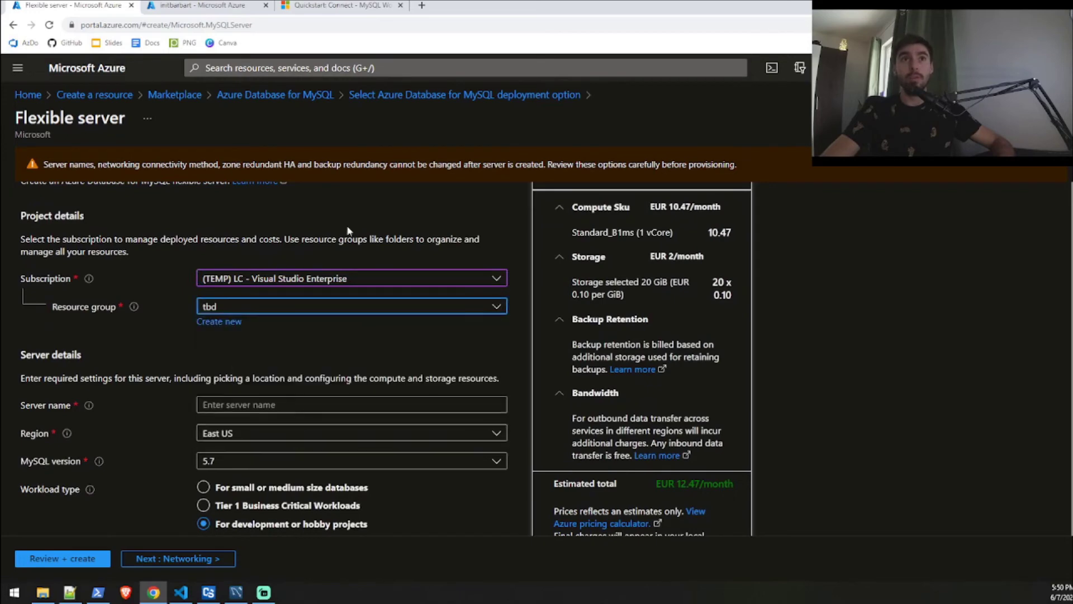
scroll(305, 364, down, 1)
Name the server dummy-barbart and set its region to West Europe.
click(240, 352)
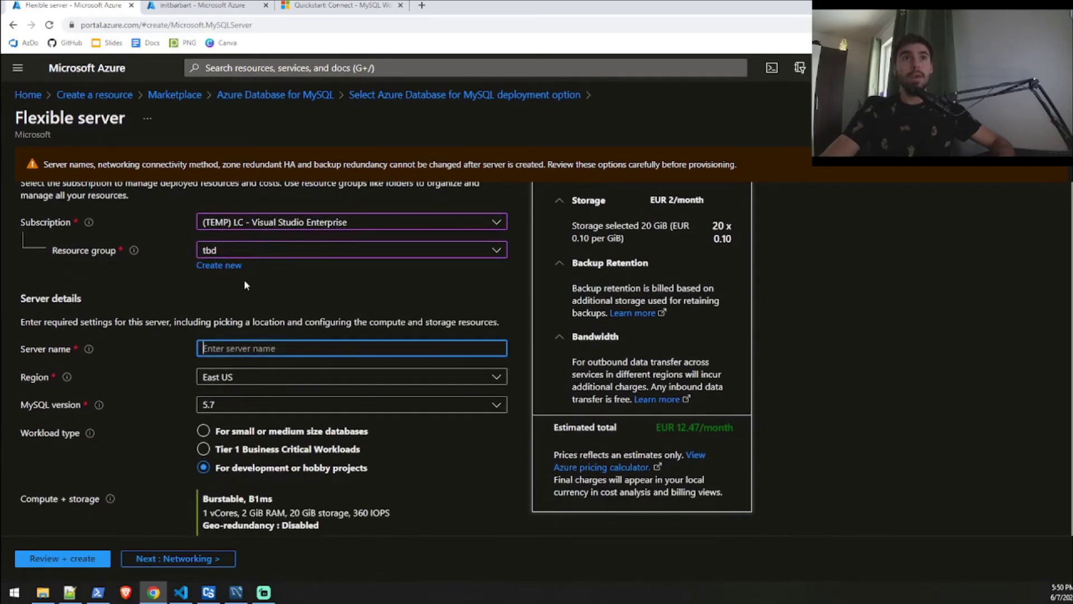
text(du)
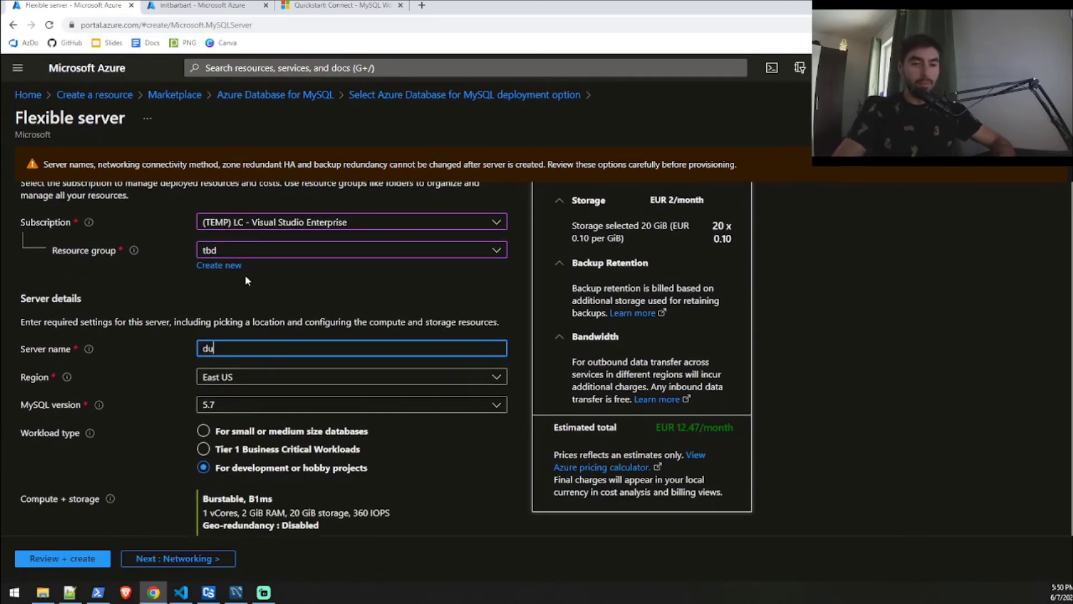
text(mmy-)
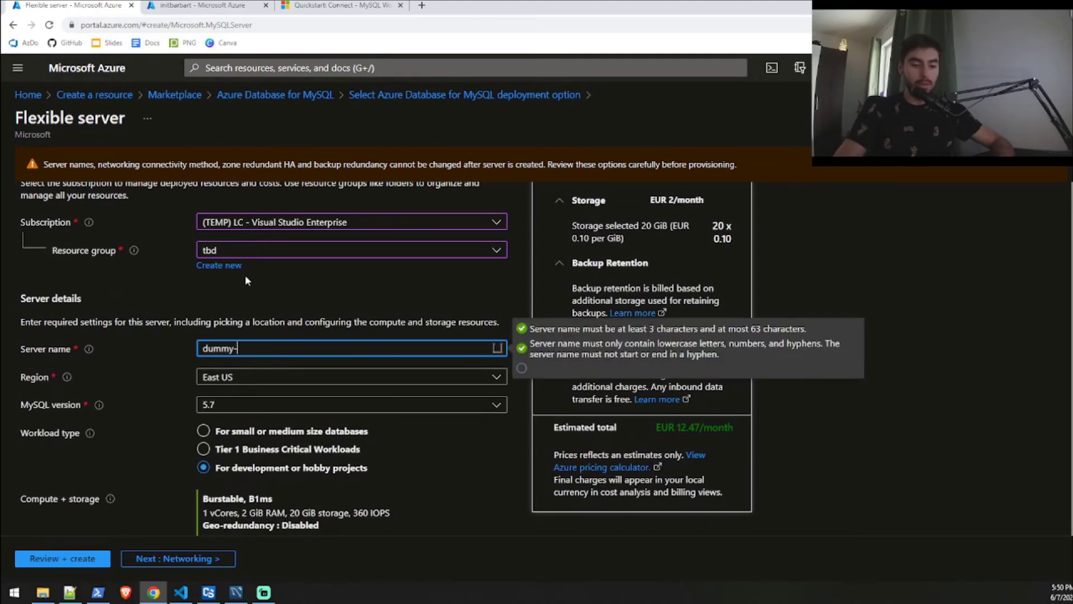
text(barbart)
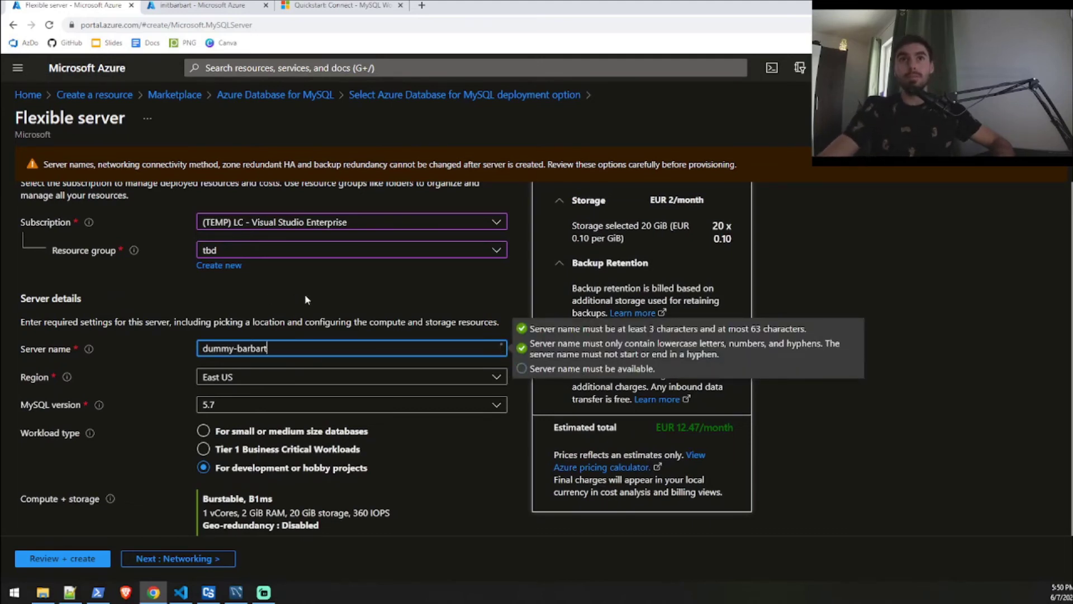
click(313, 296)
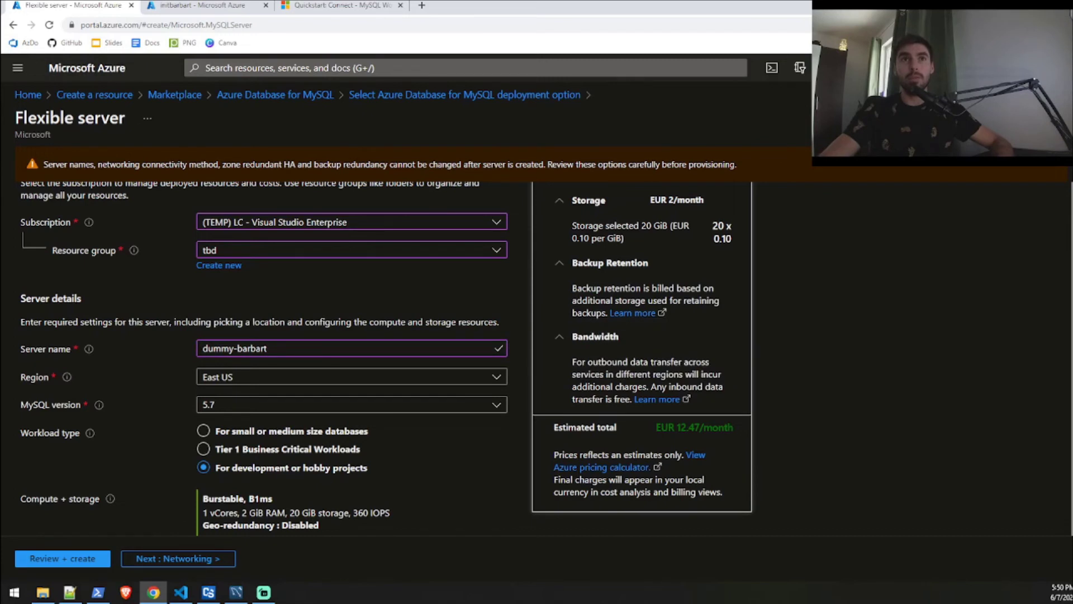
click(370, 377)
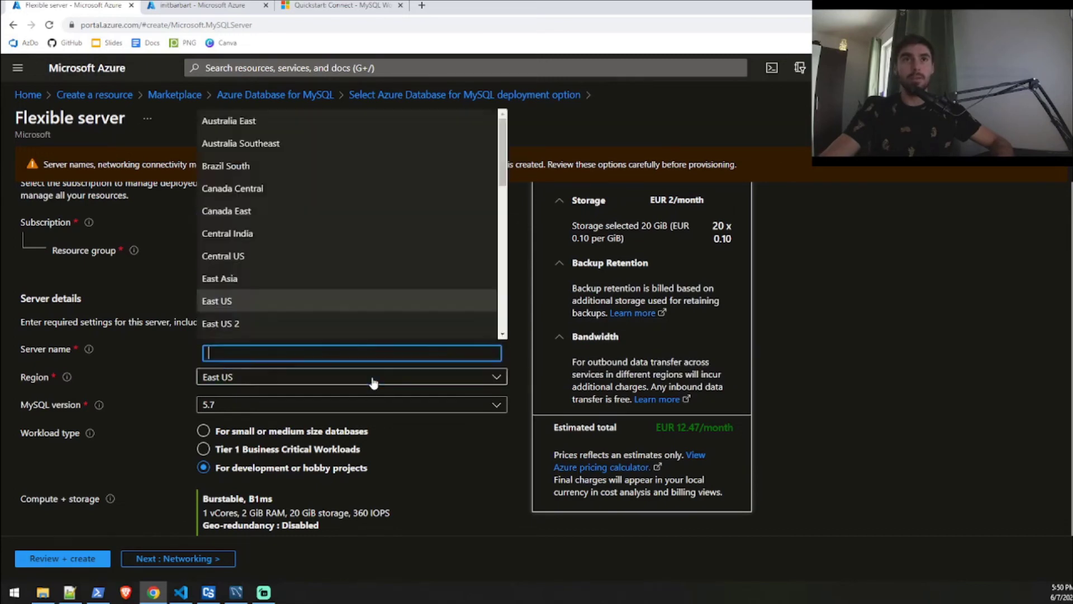
scroll(323, 246, down, 6)
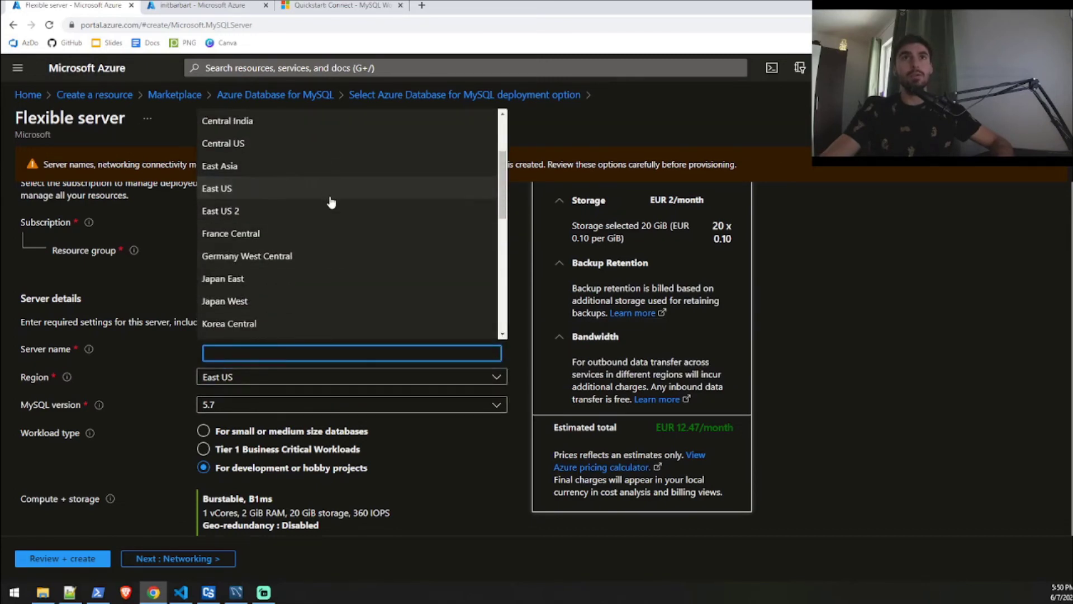
scroll(338, 257, down, 4)
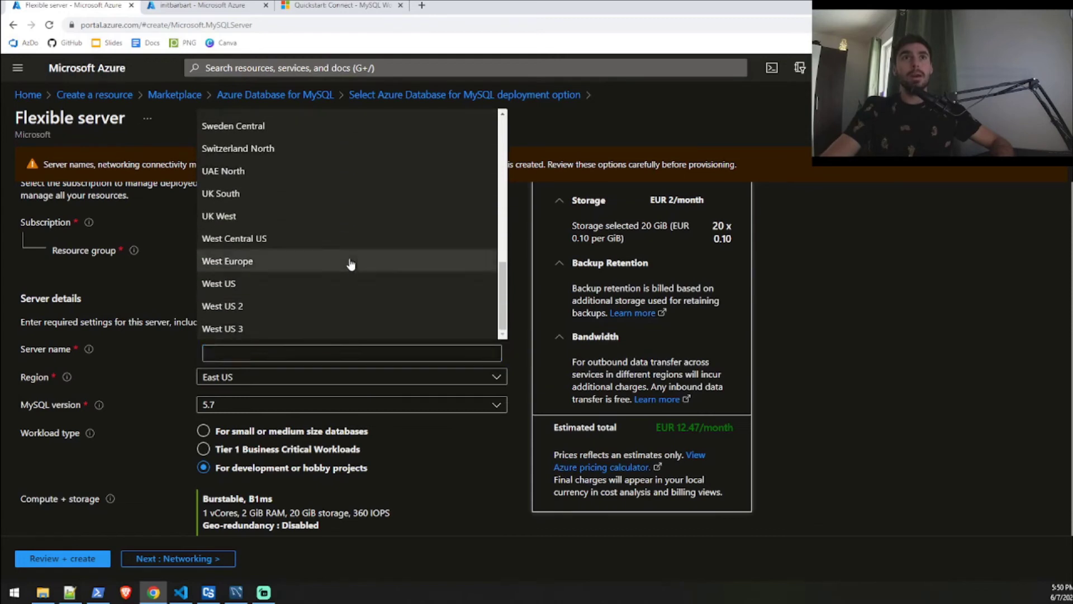
click(350, 271)
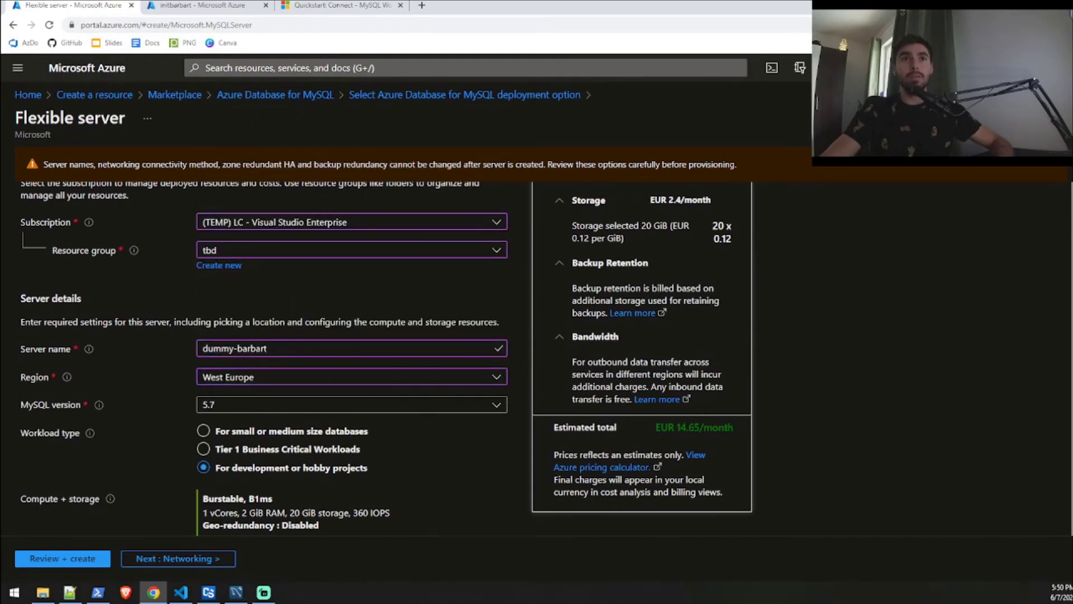
scroll(413, 425, down, 1)
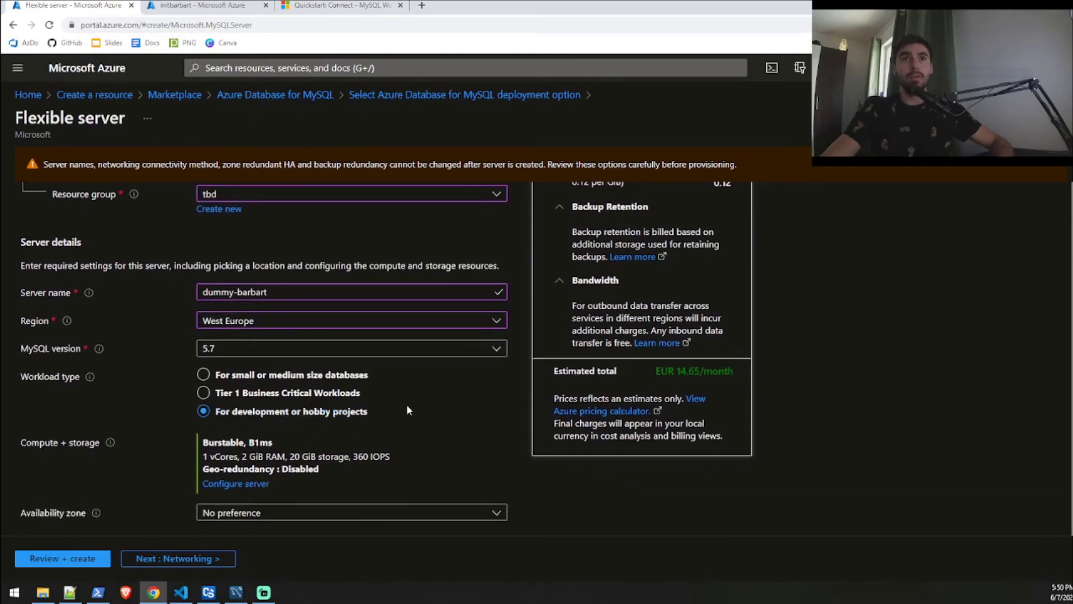
scroll(408, 409, down, 1)
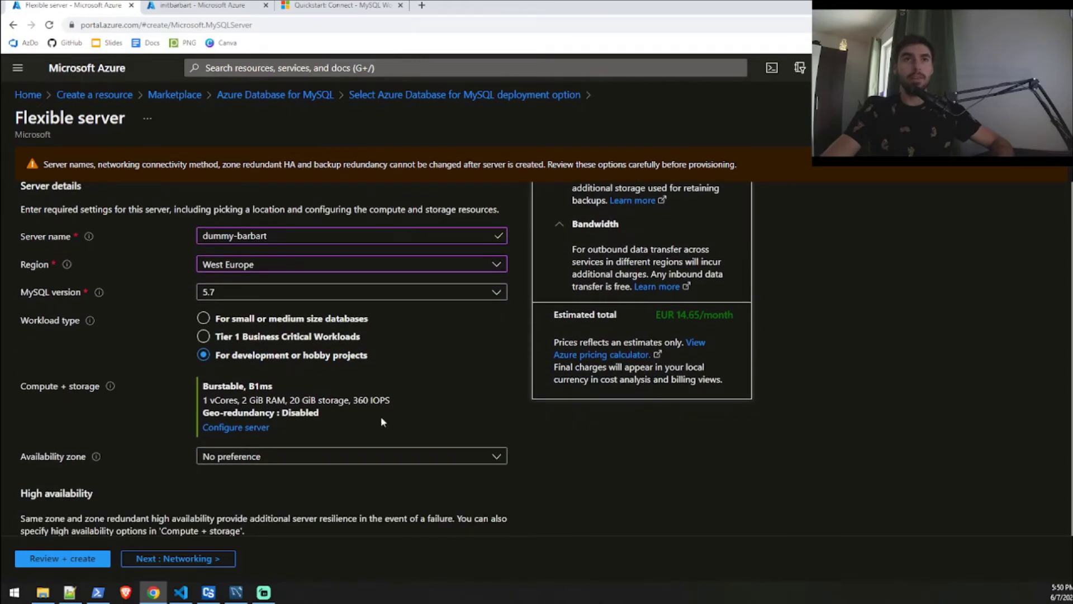
scroll(285, 464, down, 2)
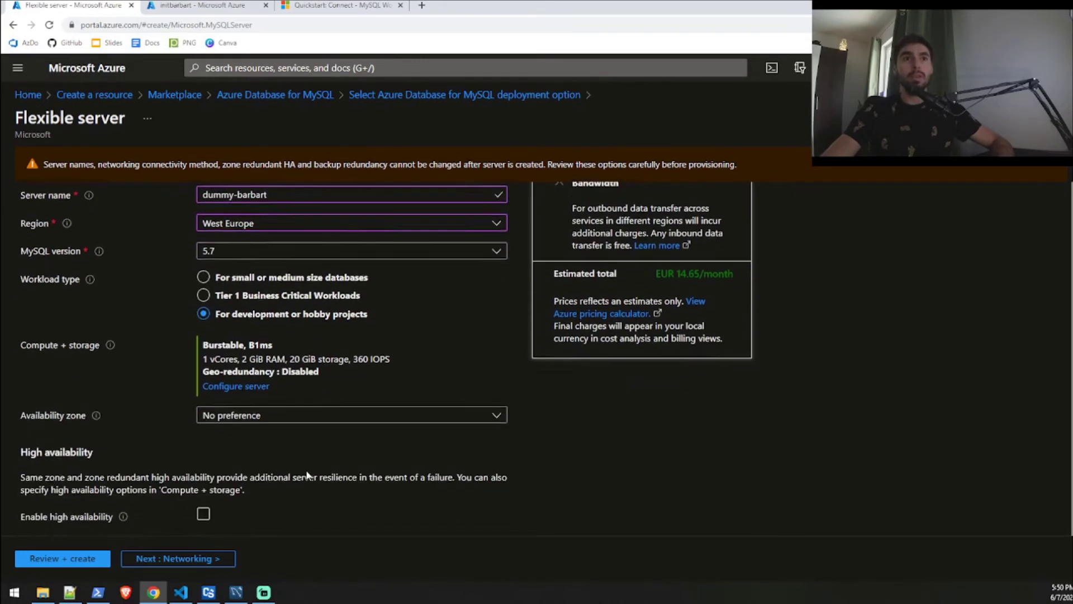
scroll(273, 470, down, 2)
Enter the administrator username and password, then continue to the Networking step.
click(447, 428)
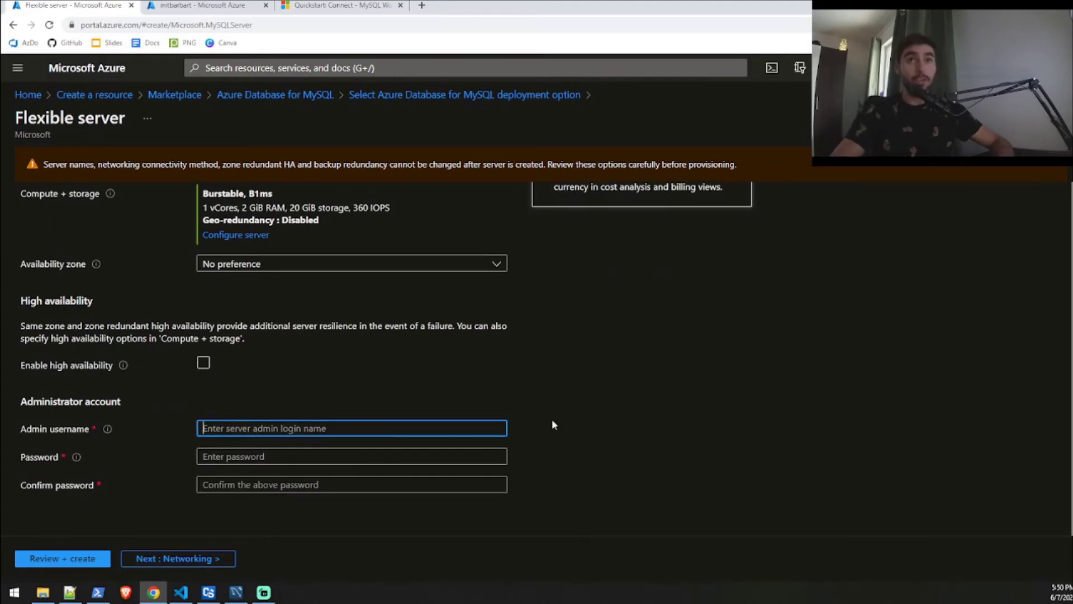
text(shikki)
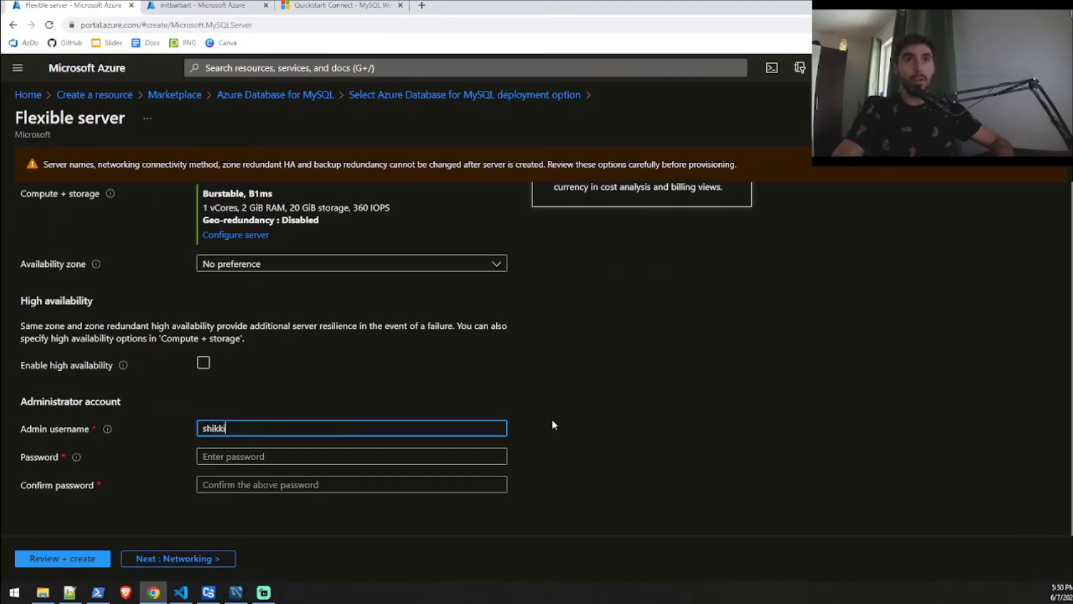
key(Tab)
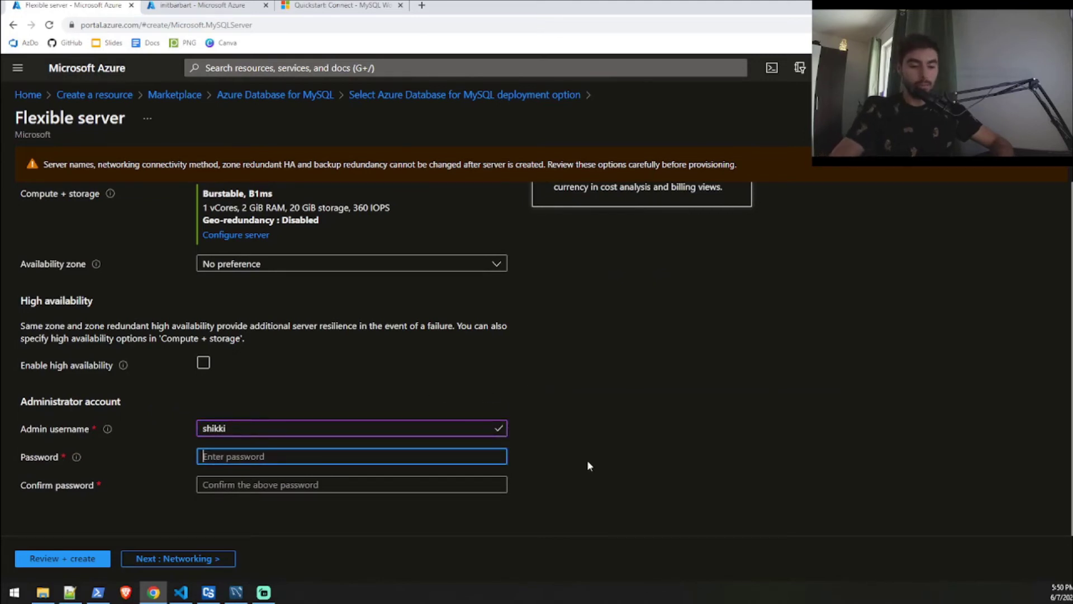
text(P)
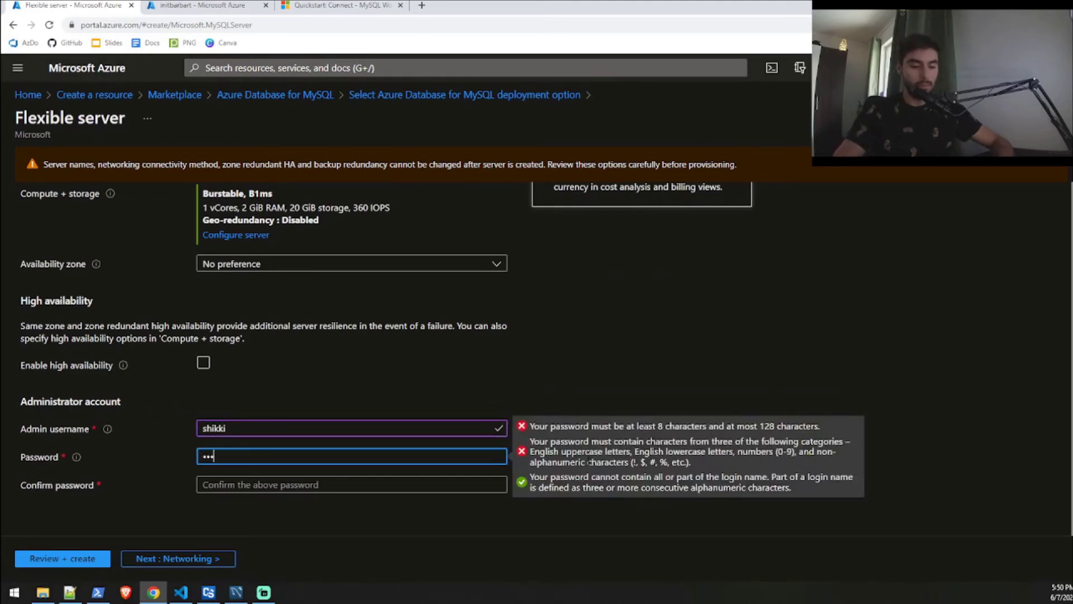
text(12)
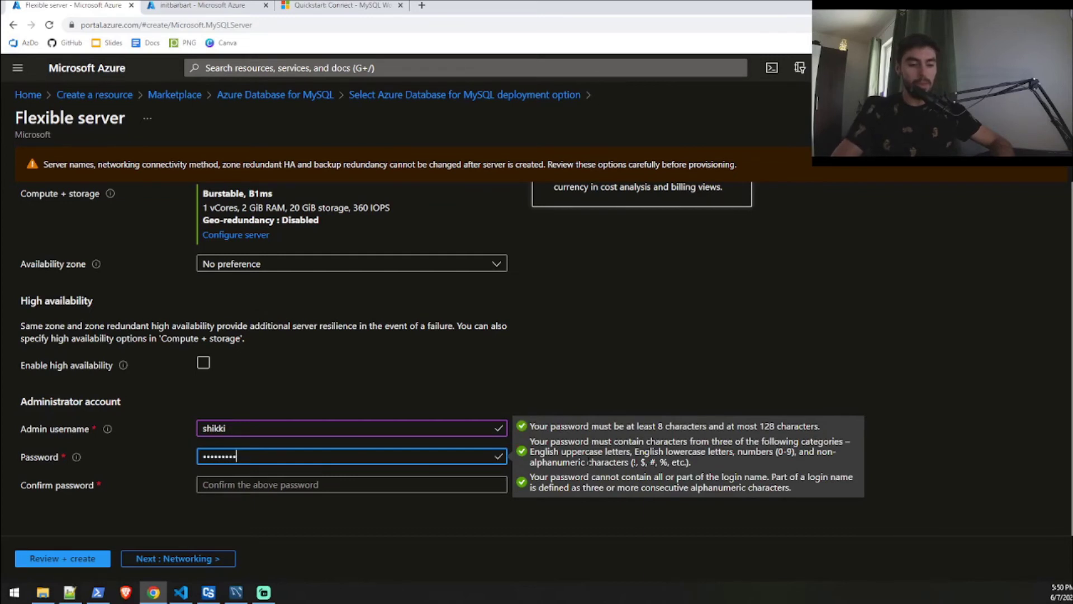
key(Tab)
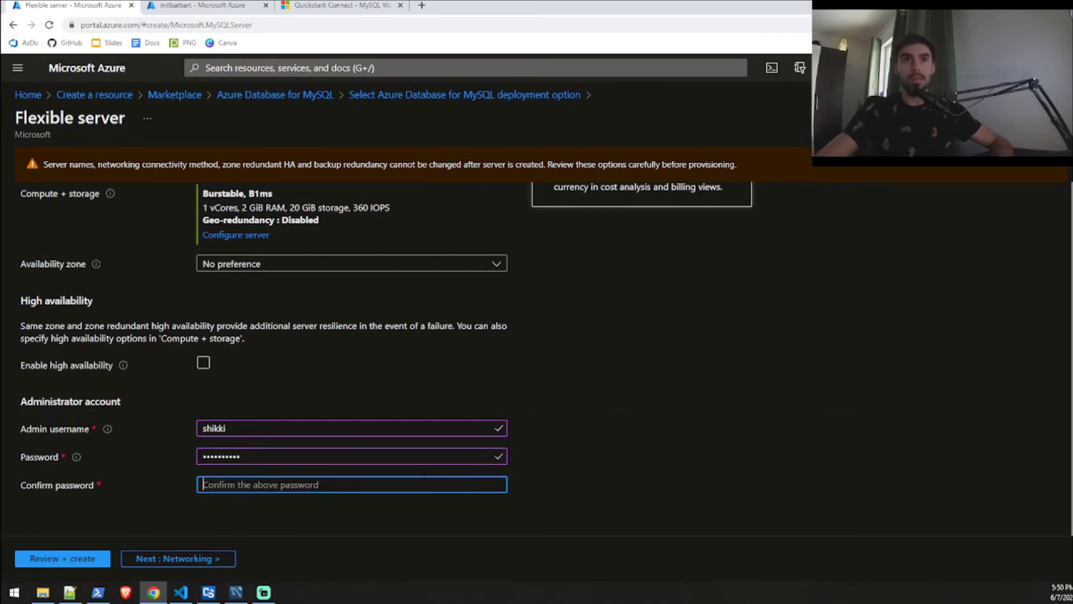
text(Pa)
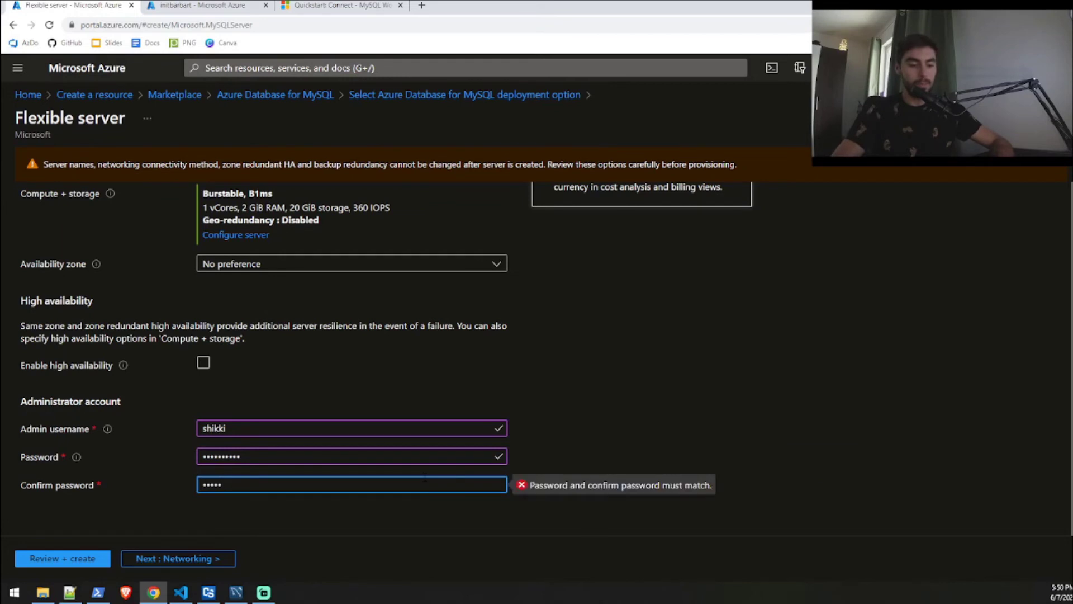
text(ssword12)
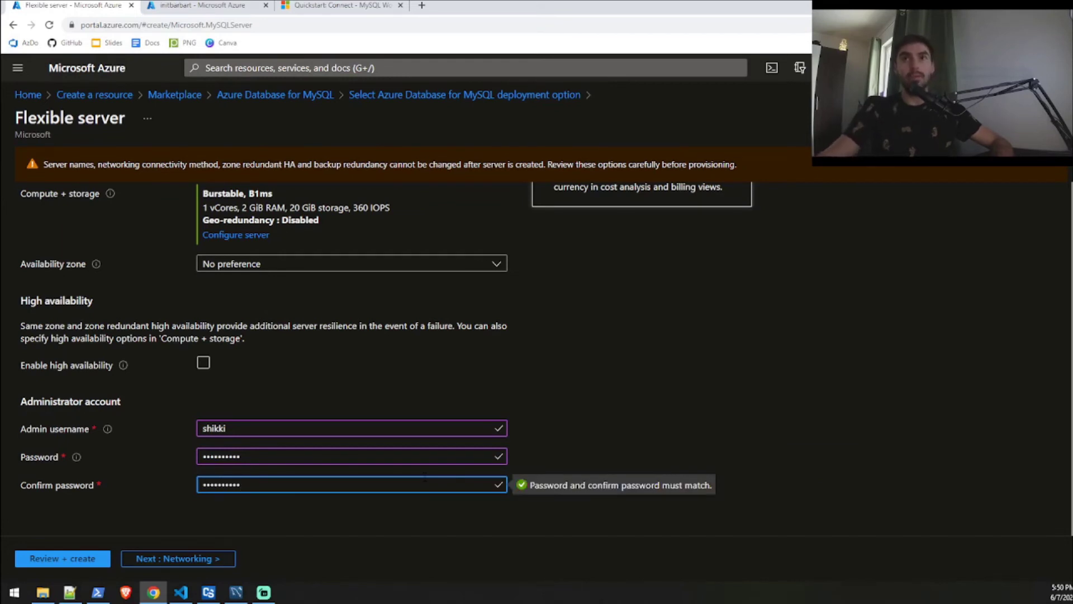
click(565, 429)
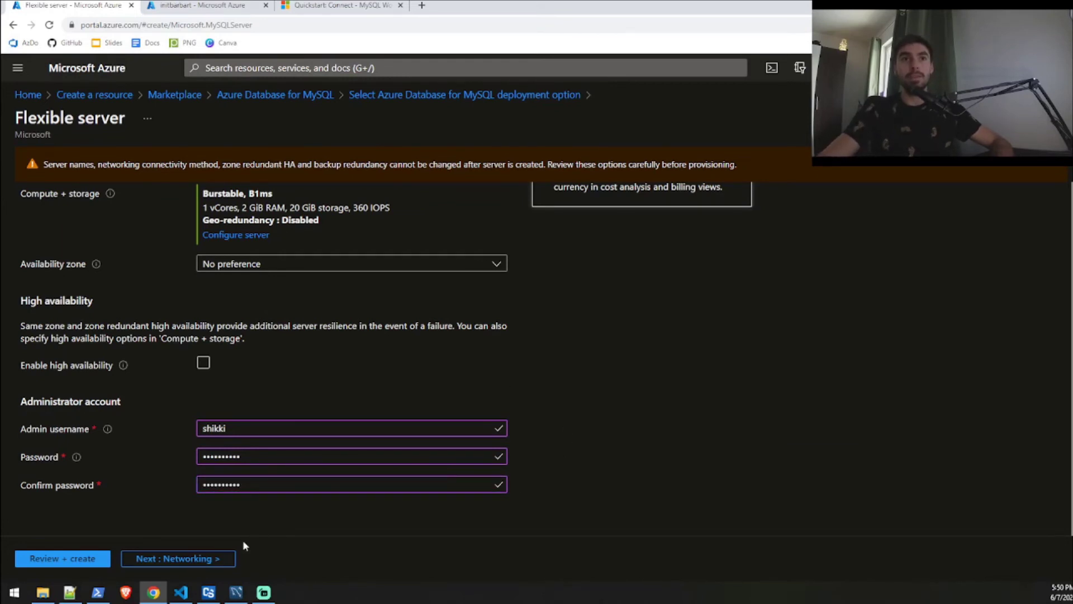
click(221, 558)
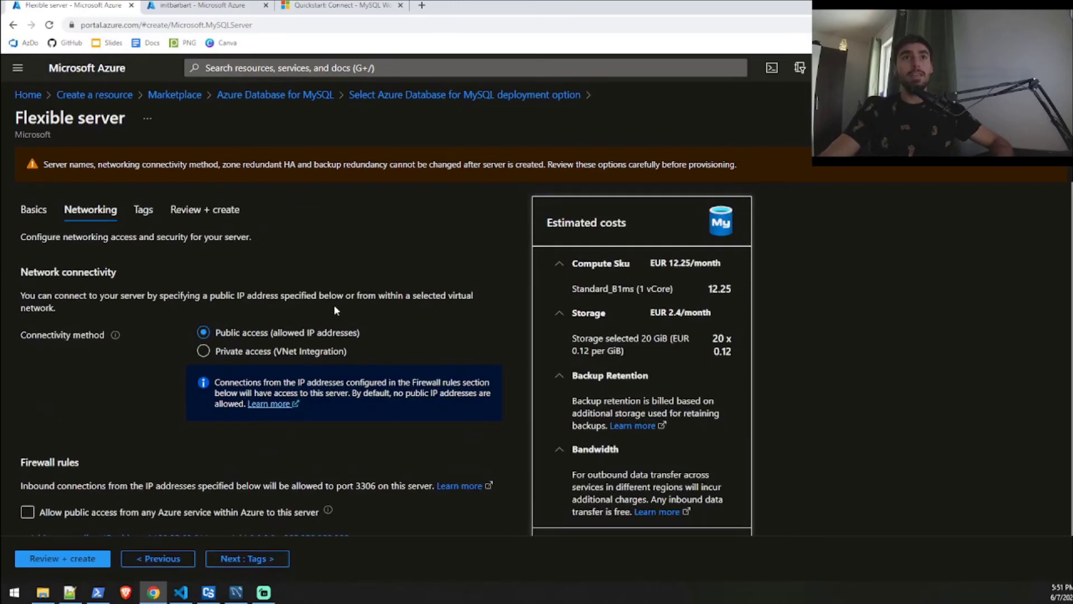
Keep public access and add a firewall rule for the current client IP 188.25.60.61.
scroll(336, 310, down, 1)
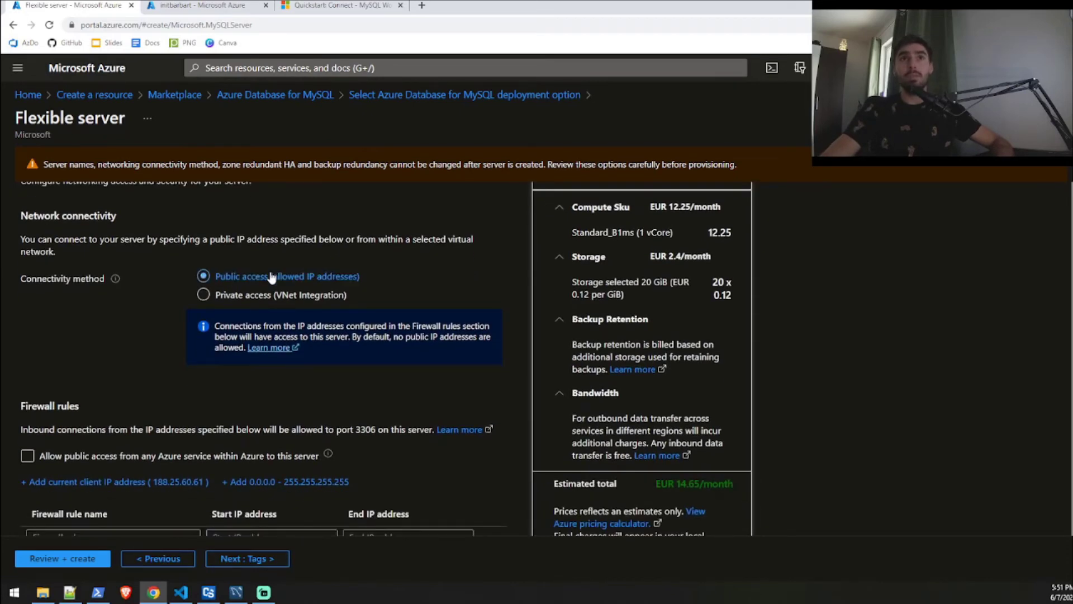
scroll(207, 369, down, 1)
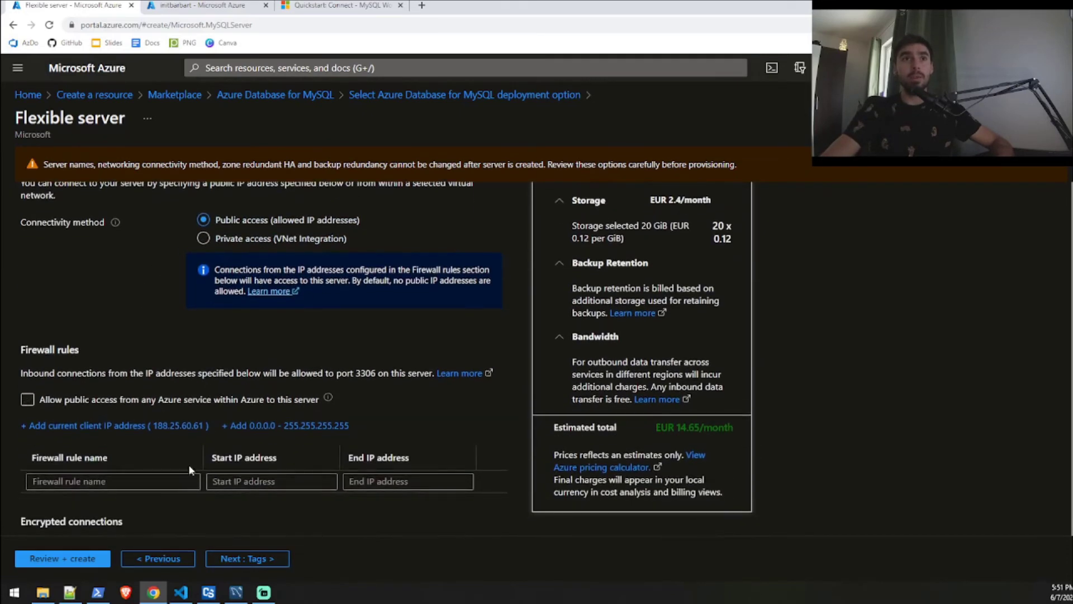
click(74, 428)
scroll(185, 402, down, 1)
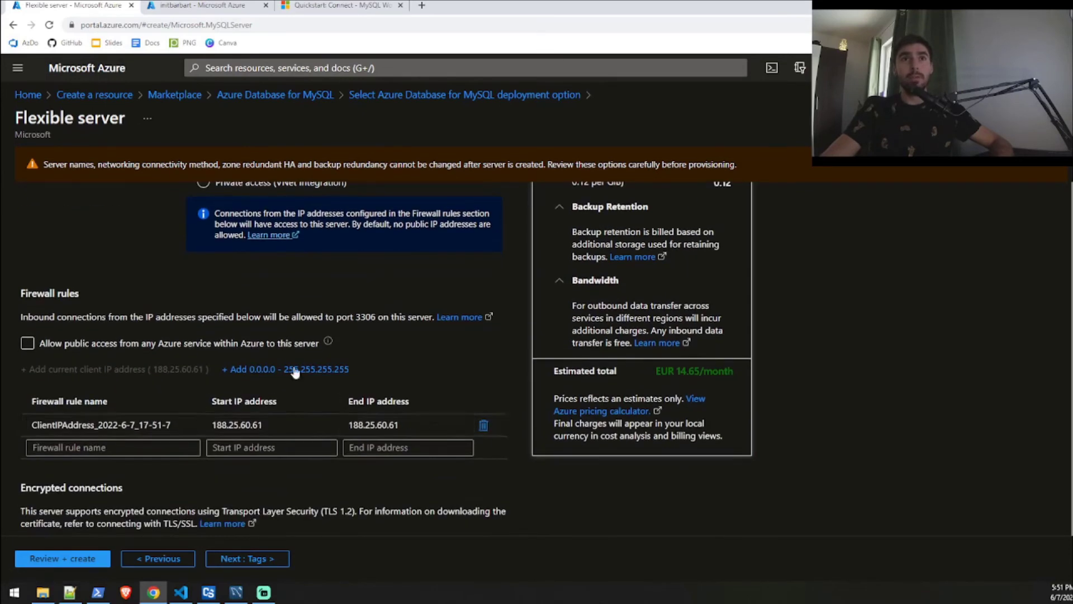
scroll(249, 450, down, 1)
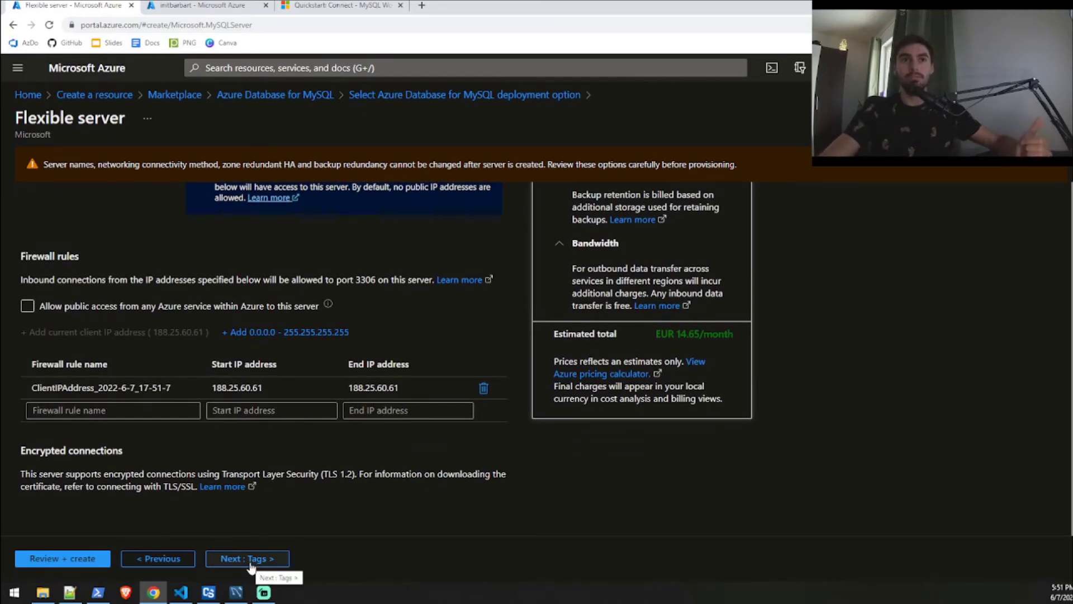
Review the flexible server's settings summary and create the server.
click(102, 561)
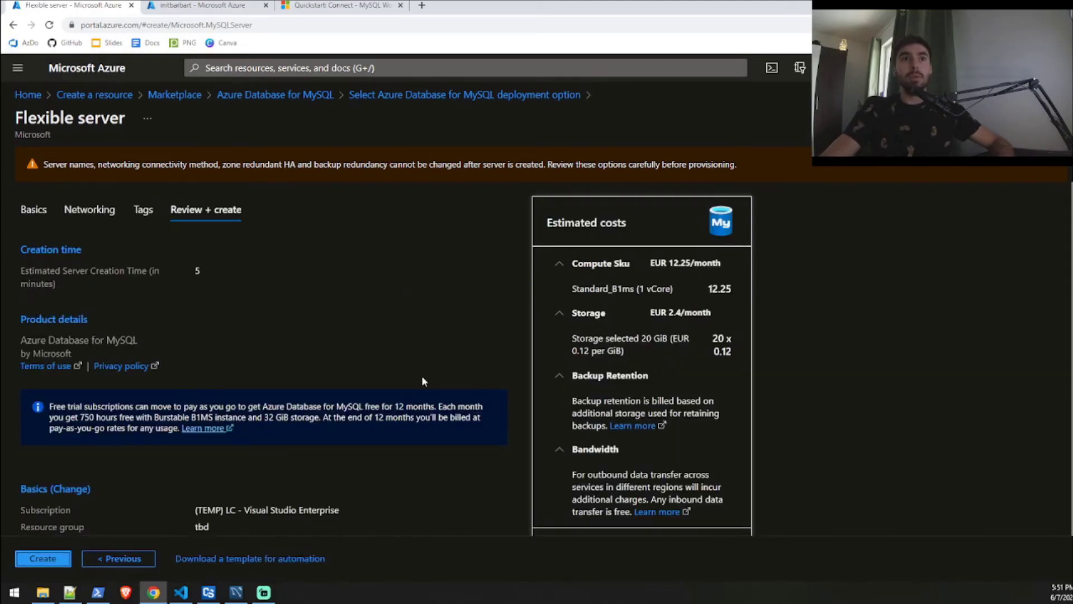
scroll(435, 371, down, 6)
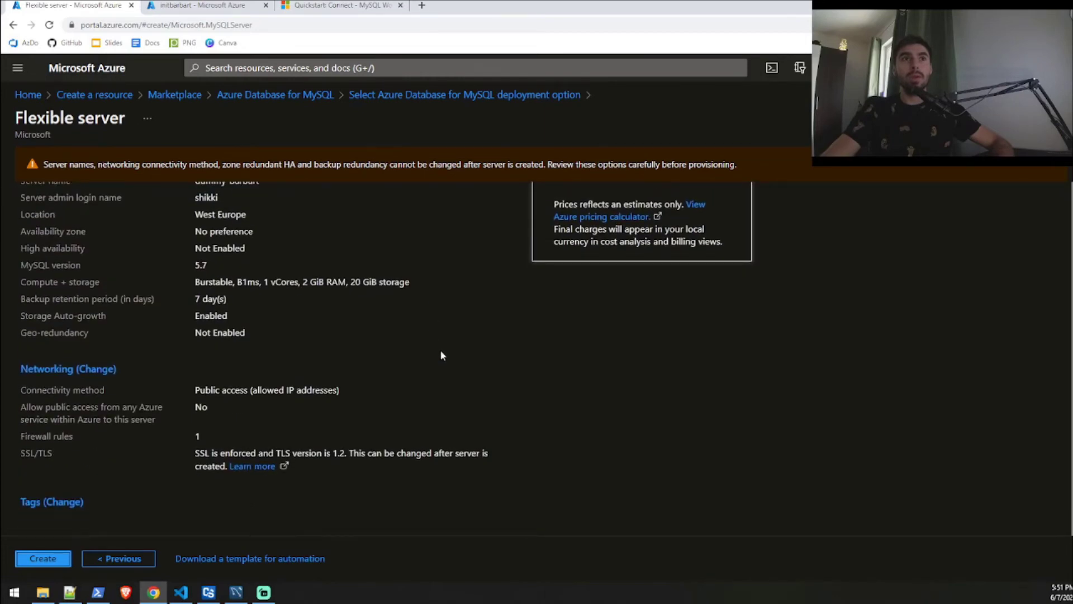
scroll(442, 356, up, 6)
scroll(610, 363, down, 2)
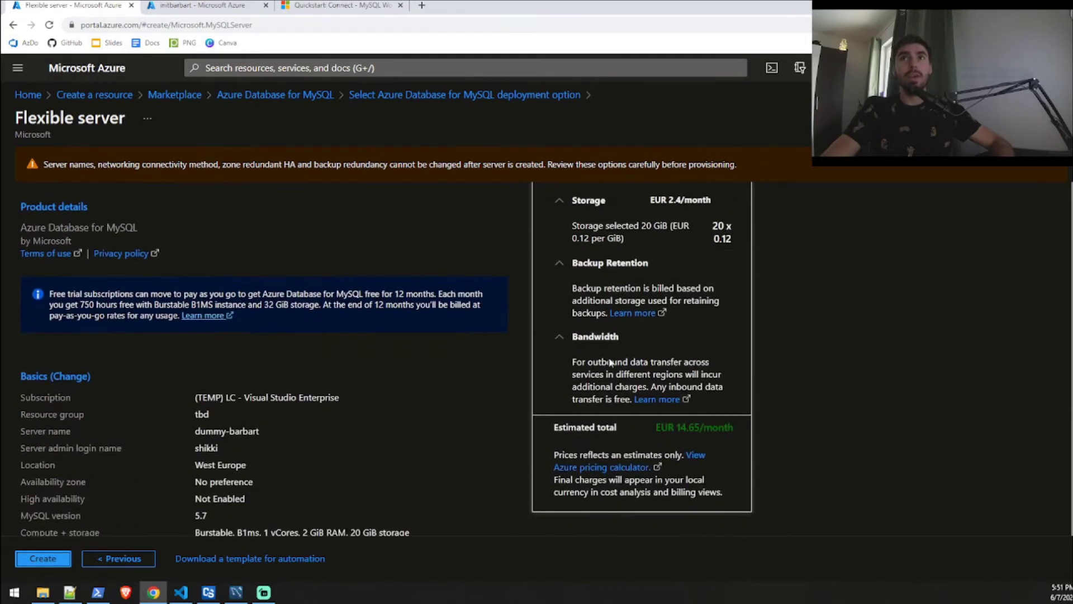
scroll(649, 375, down, 1)
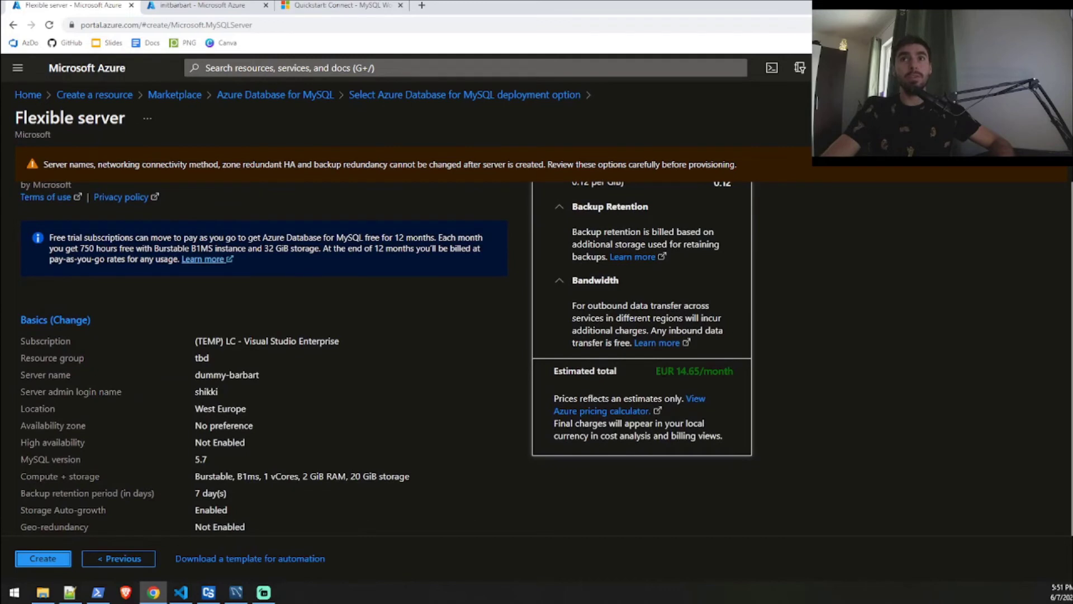
scroll(353, 416, down, 3)
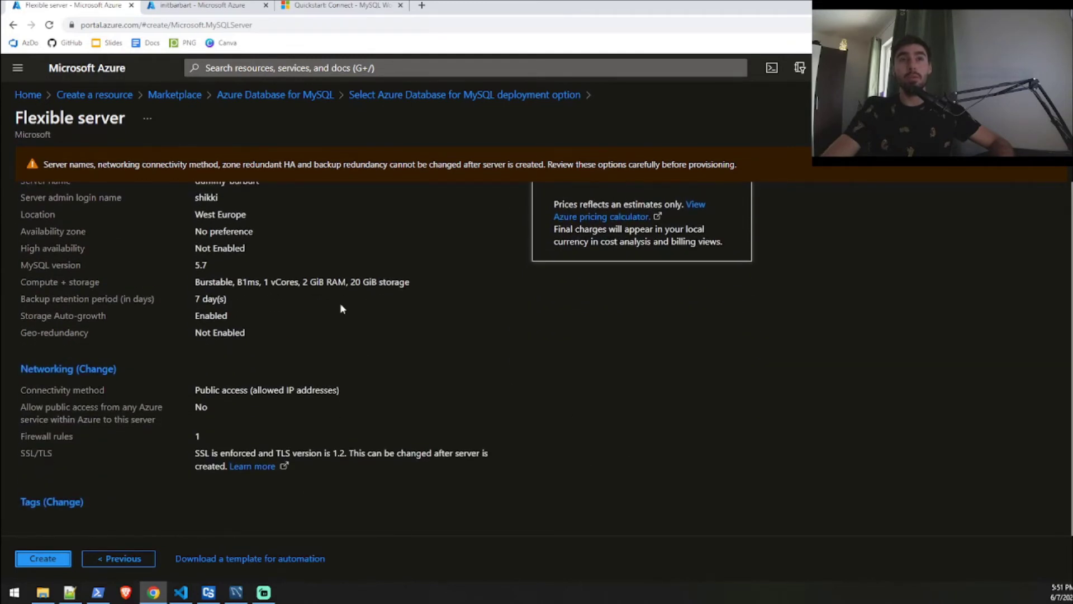
click(54, 559)
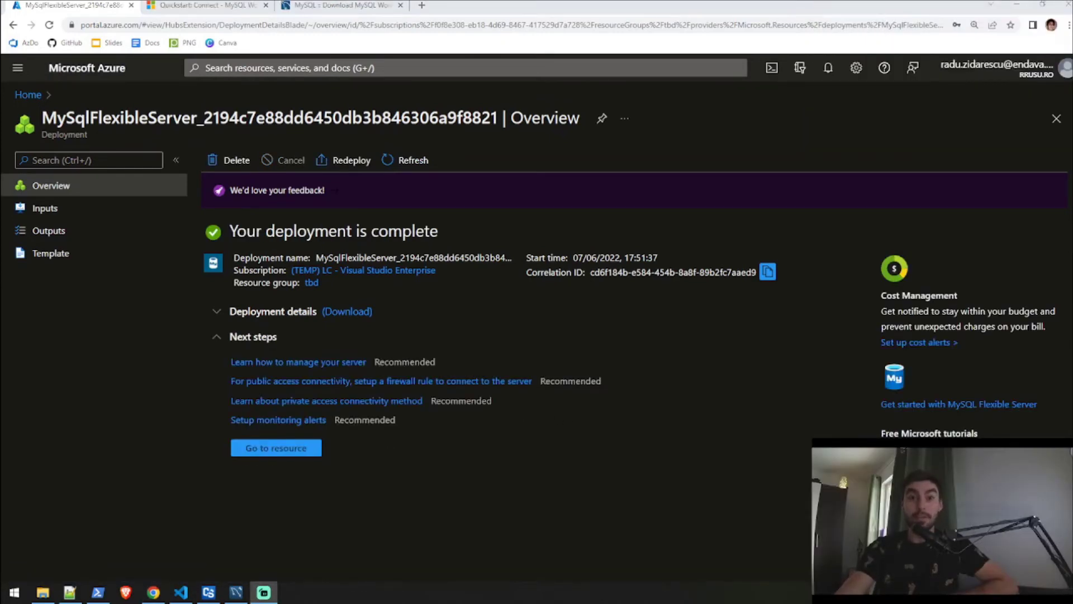
From the Deployment succeeded notification, go to the dummy-barbart server's overview.
click(829, 68)
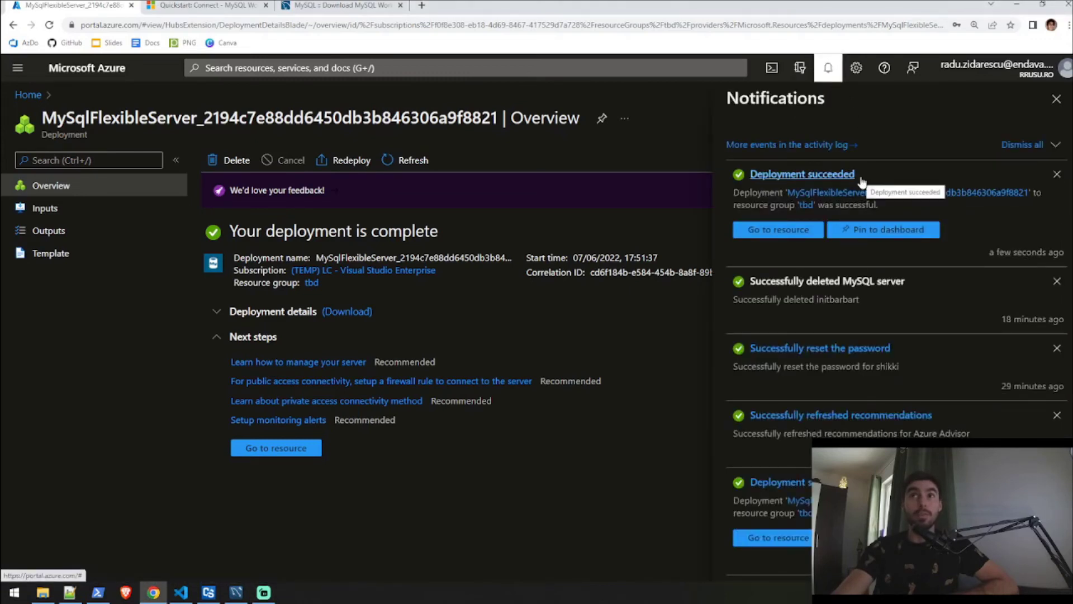
click(784, 234)
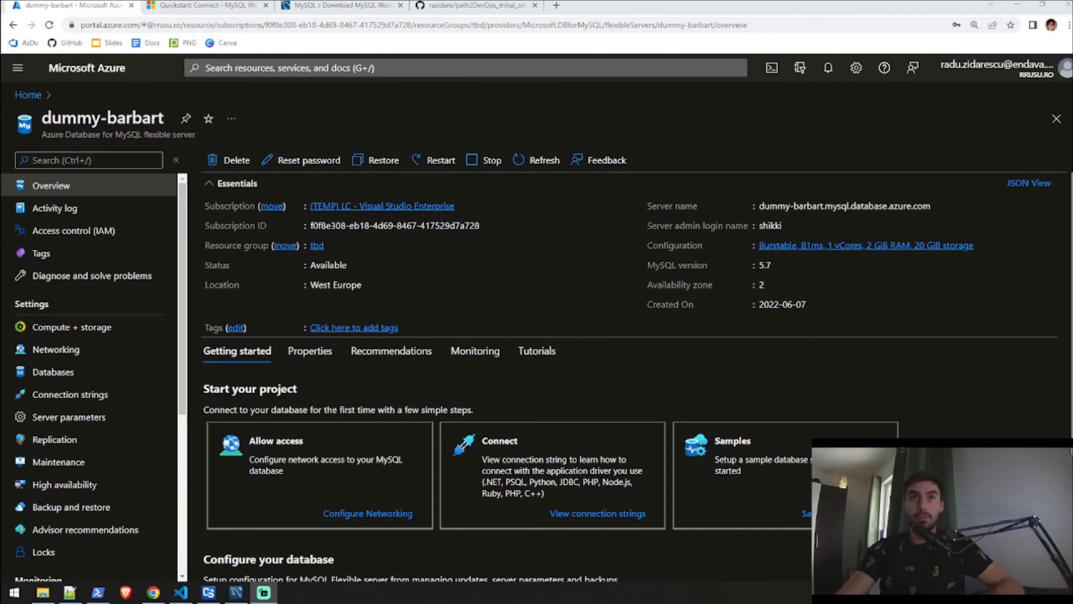
Switch from the MySQL Workbench download page to the path2DevOps_initial_setup GitHub repository.
click(352, 6)
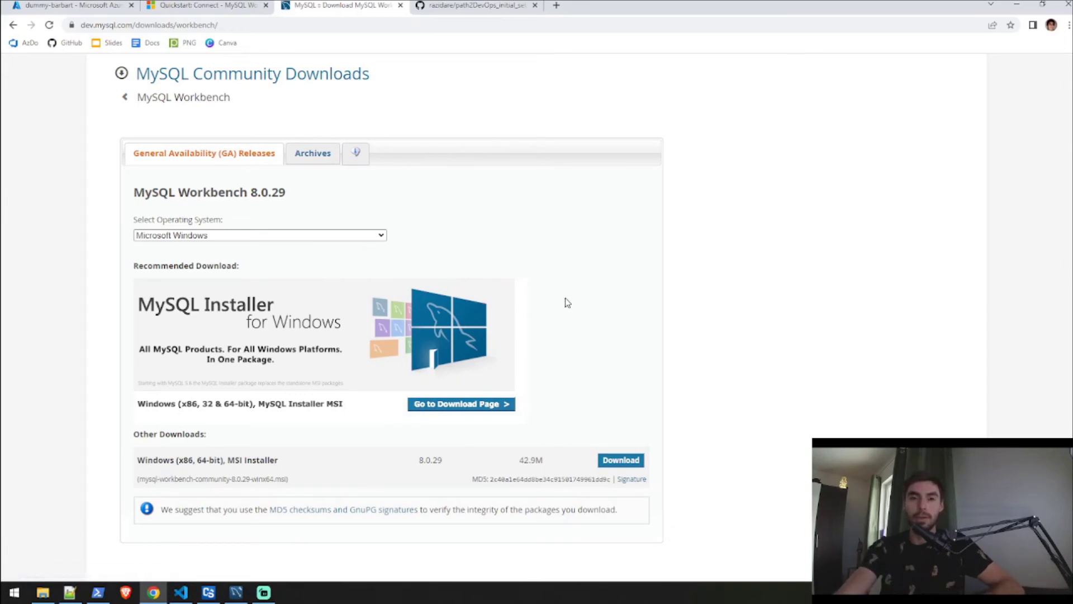
click(494, 10)
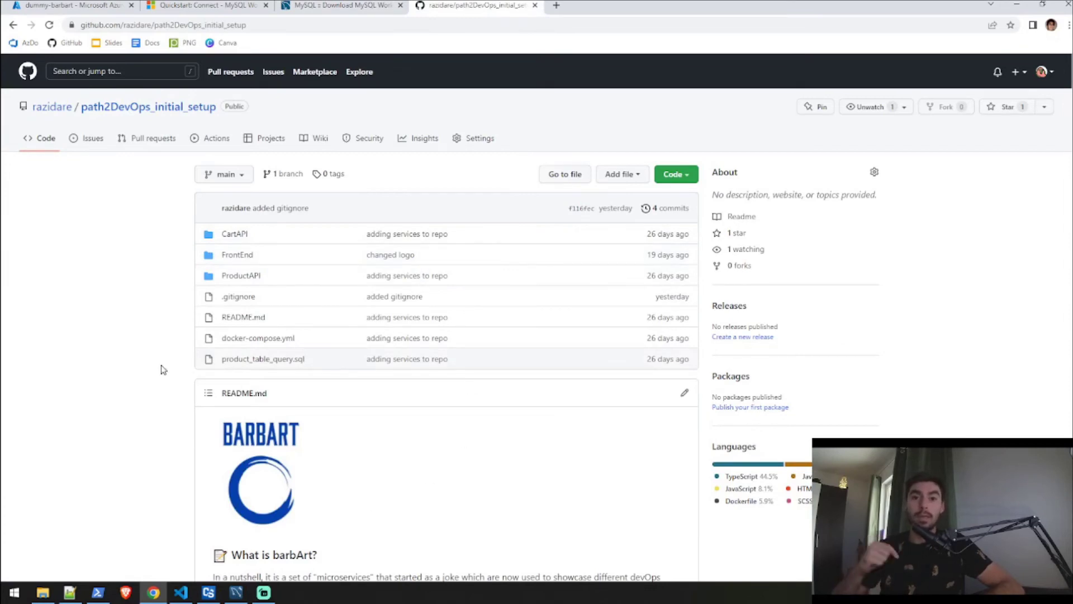
Open product_table_query.sql and highlight its CREATE DATABASE, CREATE TABLE and INSERT statements.
click(270, 361)
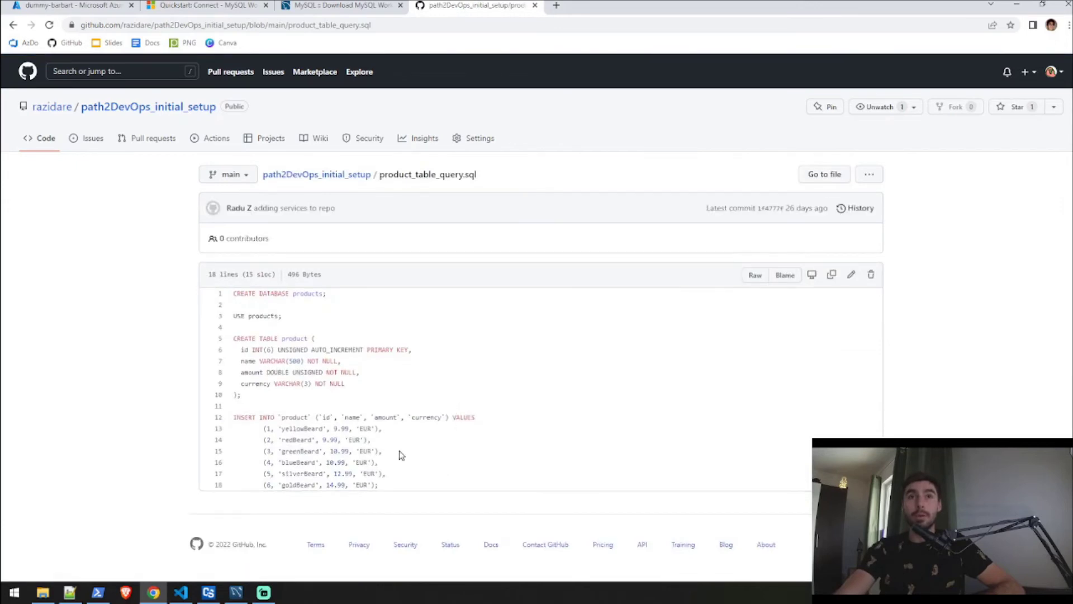
drag(336, 300, 231, 302)
click(266, 400)
drag(249, 397, 238, 340)
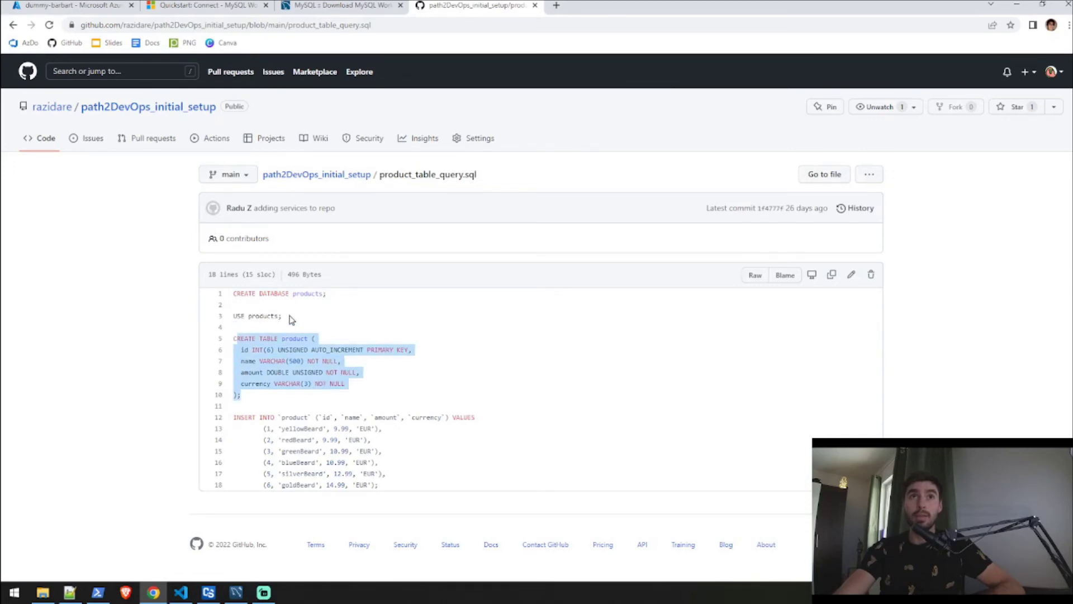
drag(385, 486, 220, 419)
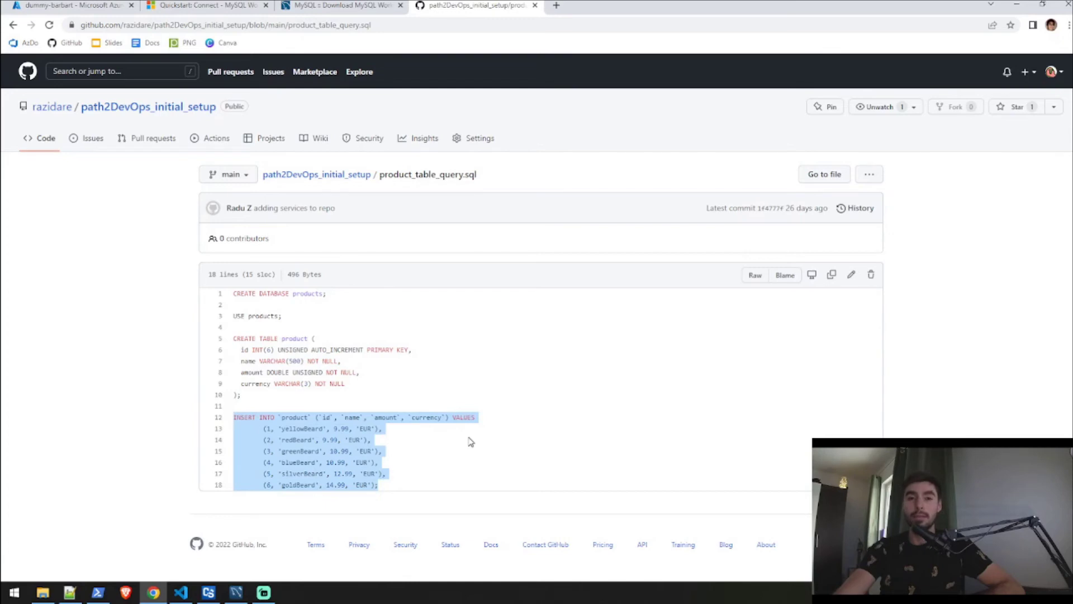
click(516, 447)
click(338, 6)
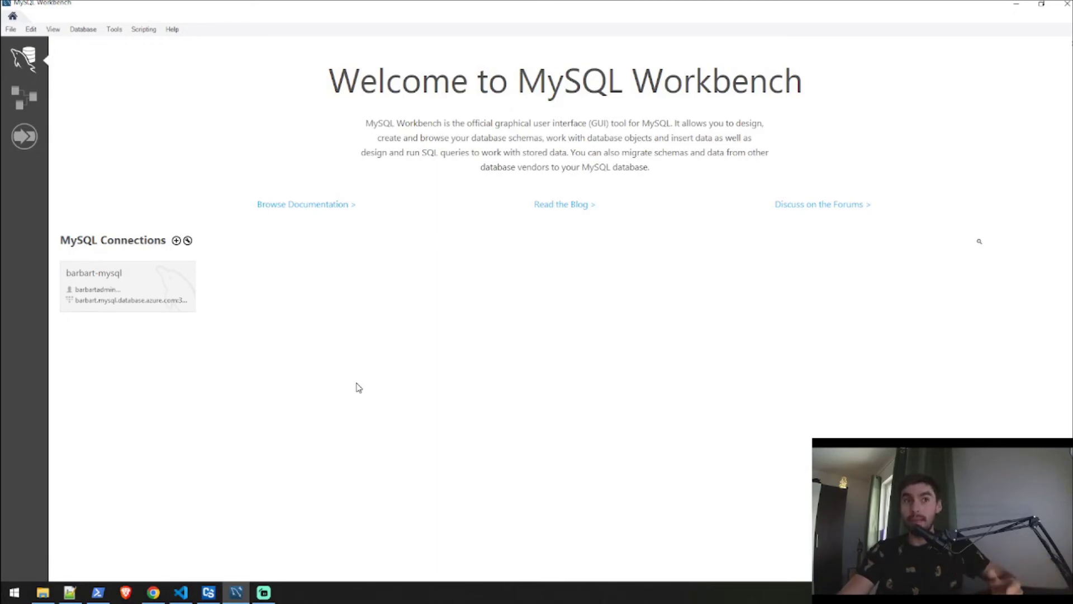
Create a new connection named dracula with hostname dummy-barbart.mysql.database.azure.com.
click(177, 242)
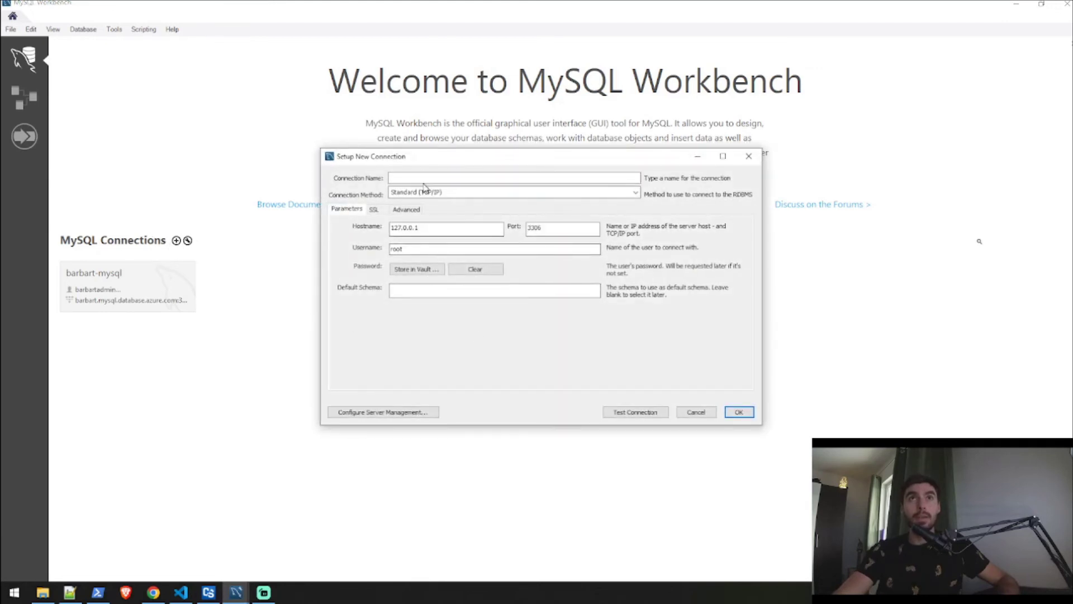
click(433, 179)
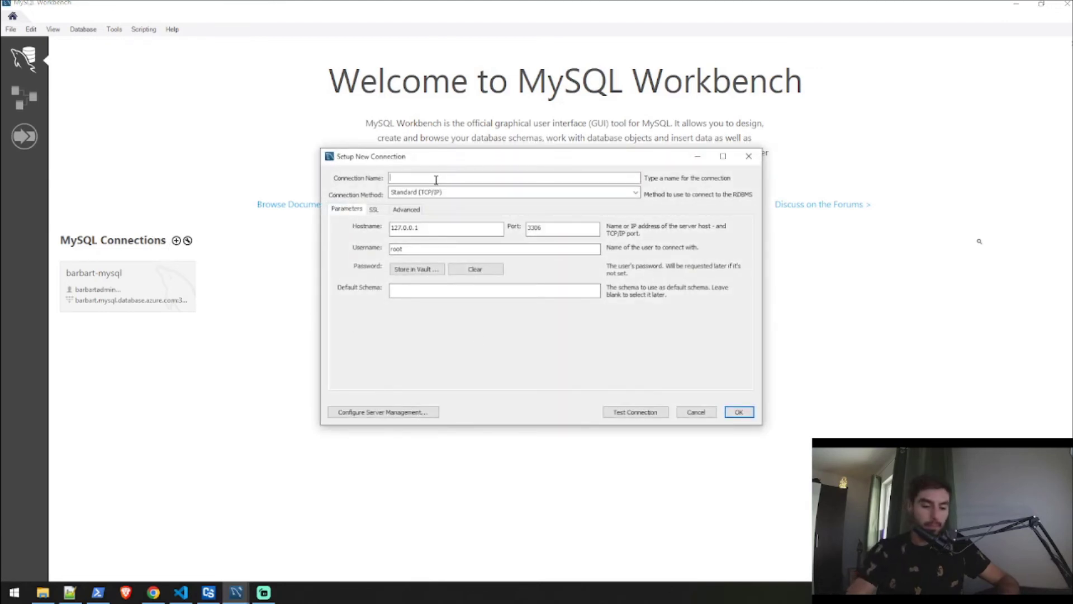
text(dracula)
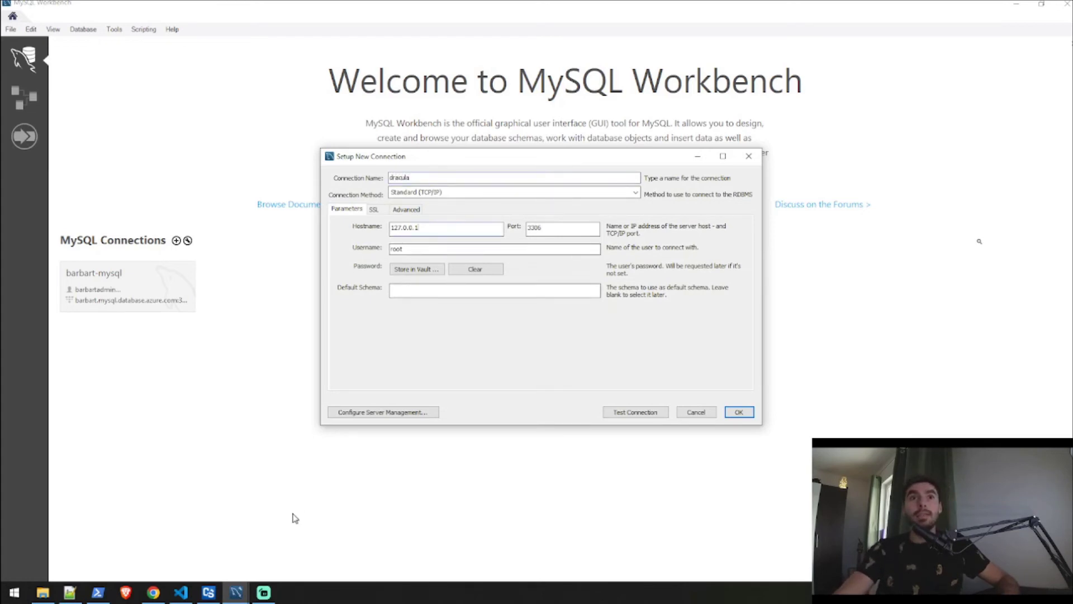
click(185, 483)
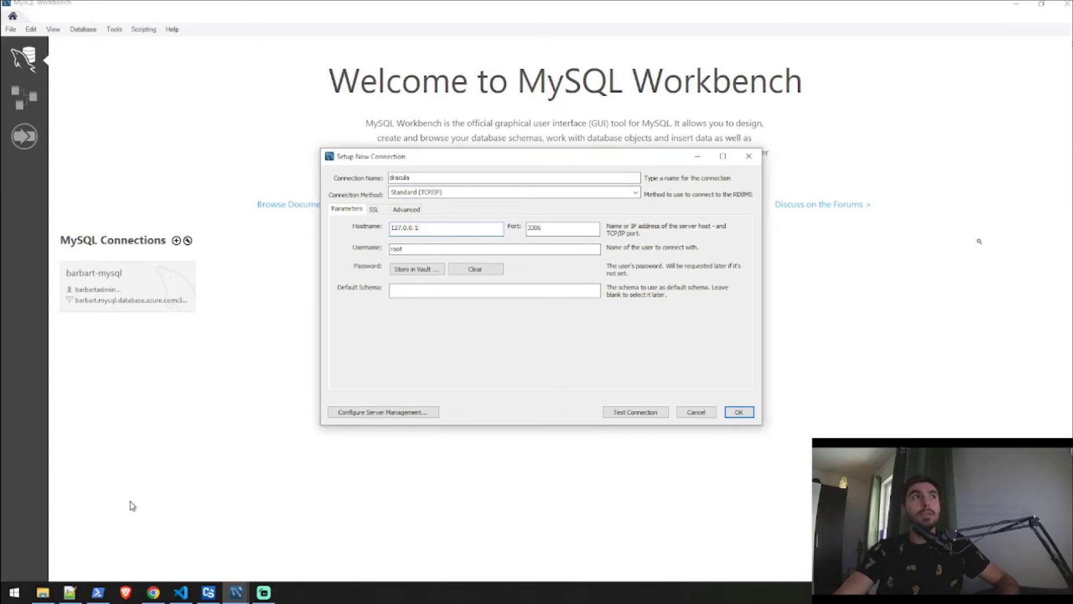
click(154, 587)
click(73, 6)
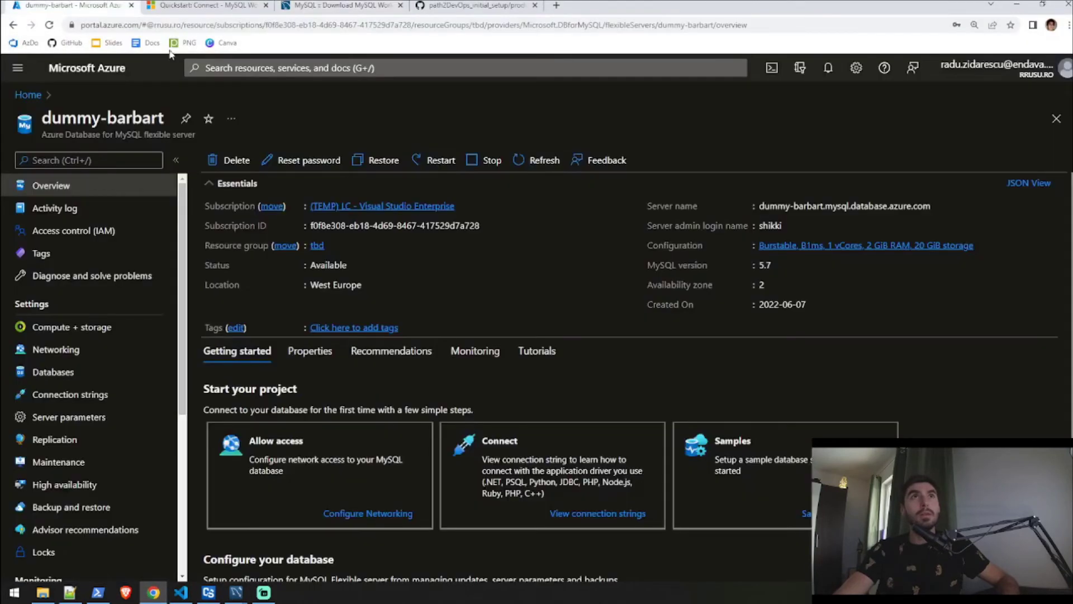
click(939, 206)
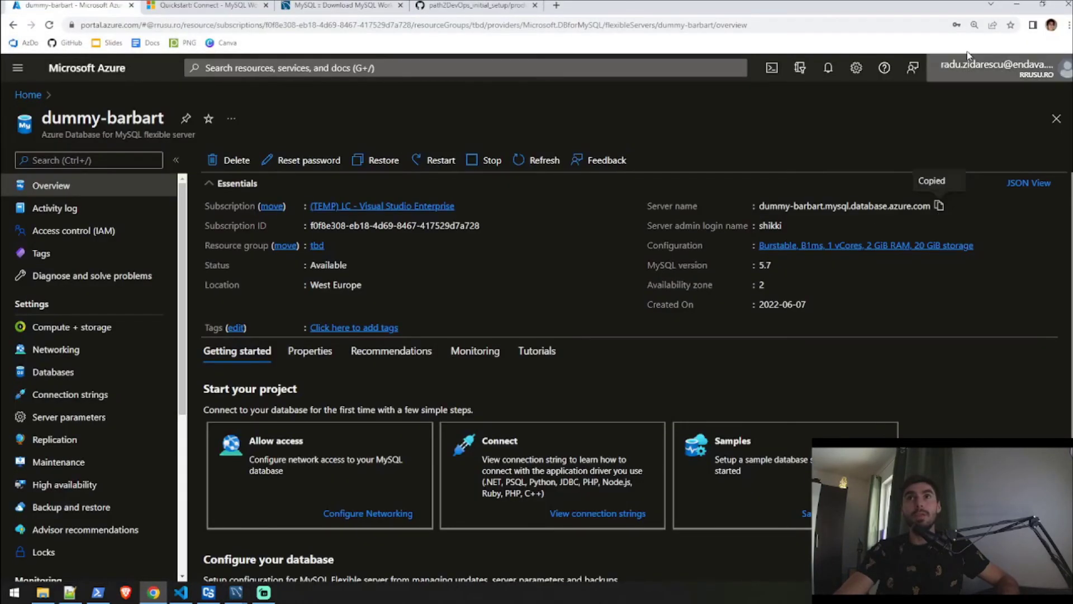
click(1017, 5)
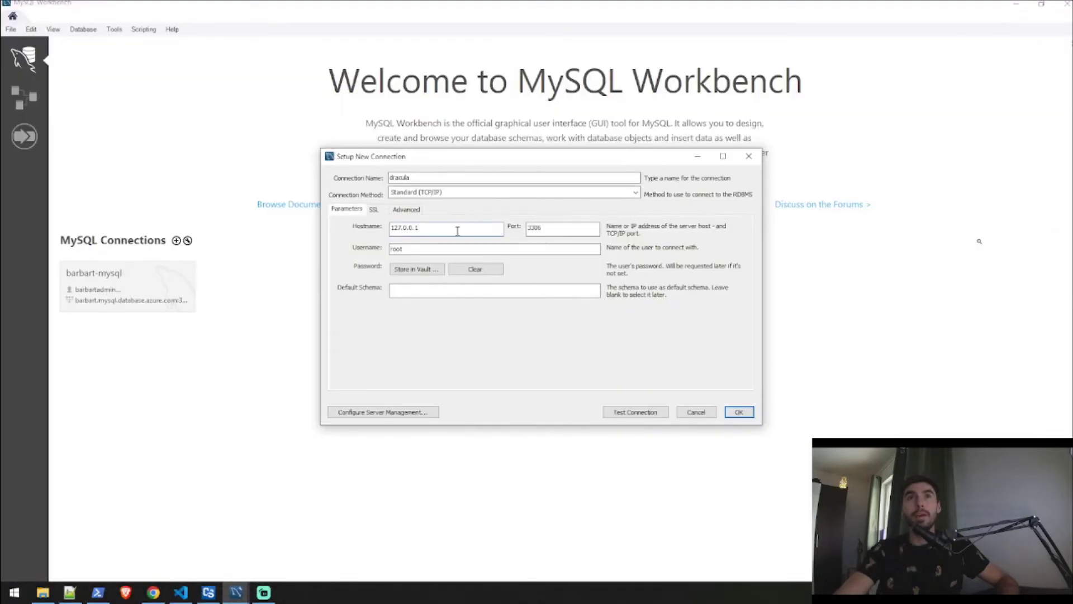
double_click(457, 229)
key(ctrl+v)
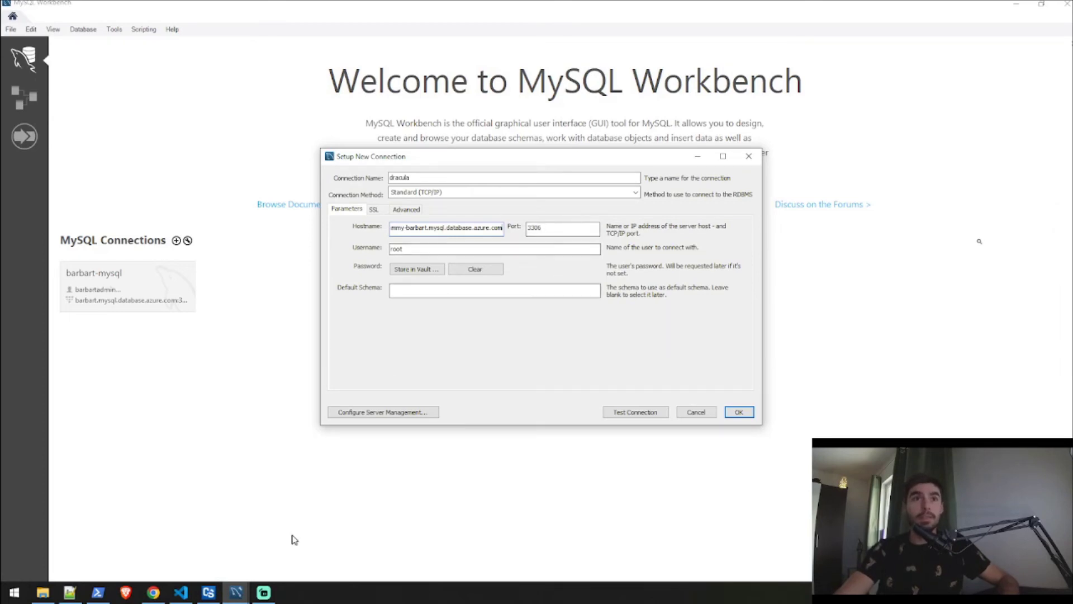
Set the connection's username to the server admin login copied from the Azure portal.
click(153, 592)
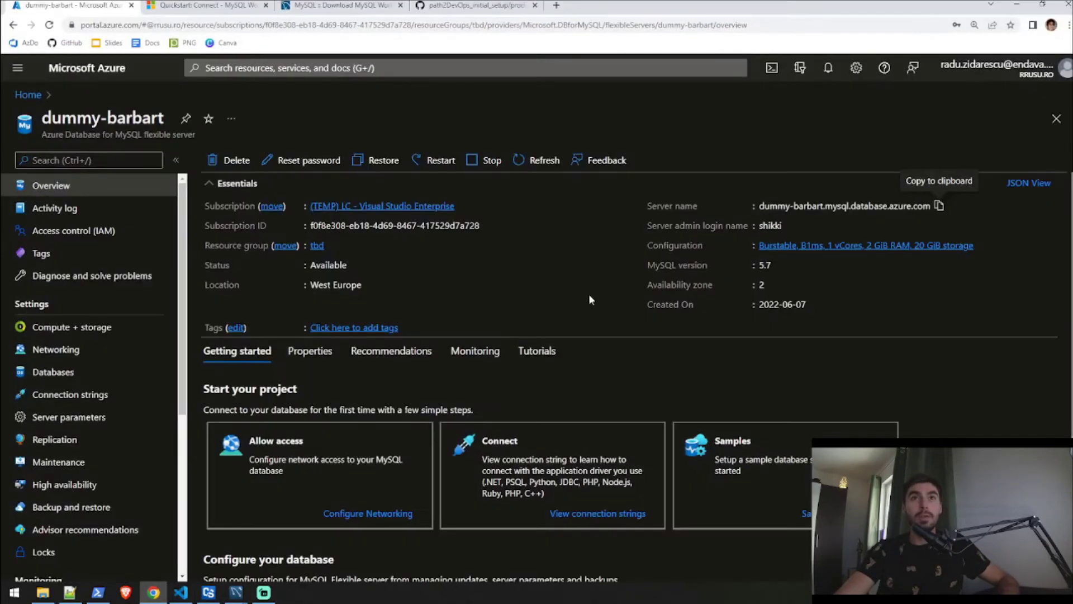
click(791, 225)
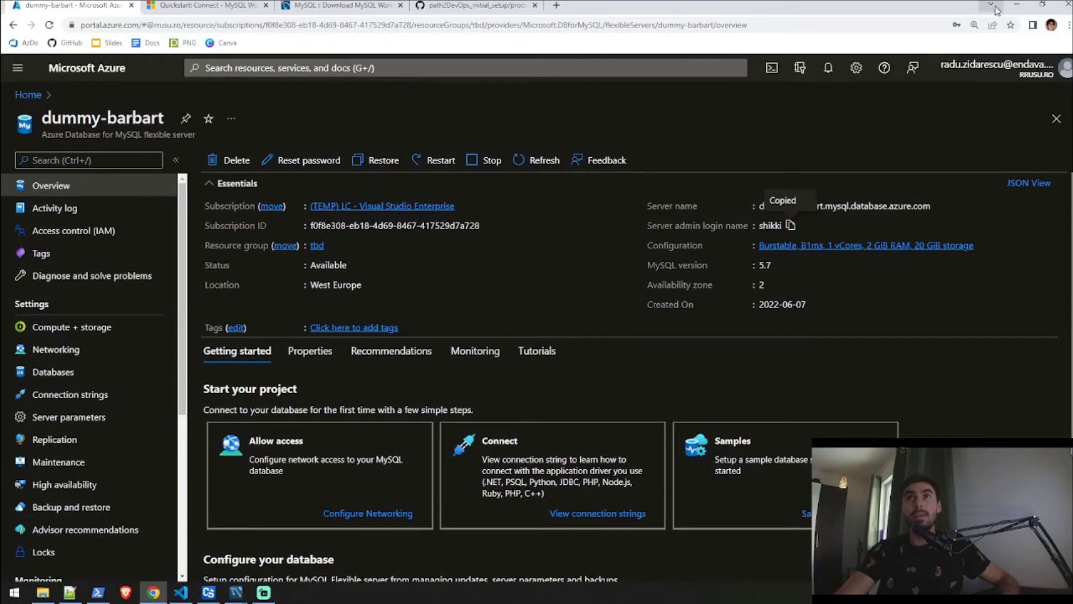
click(1015, 5)
double_click(434, 248)
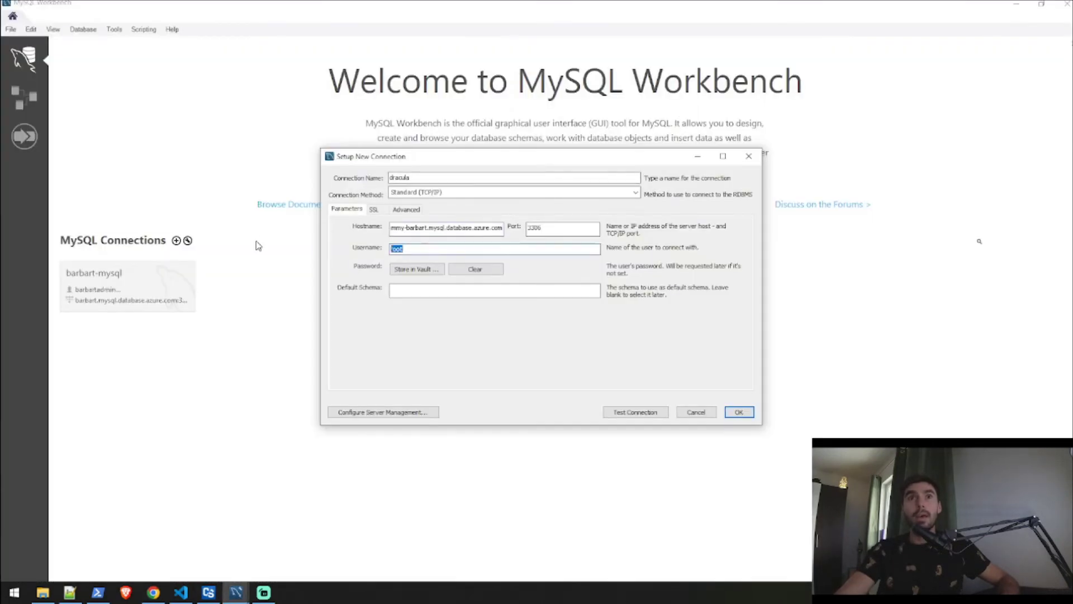
key(ctrl+v)
Test the dracula connection with the admin password, then save it.
click(657, 416)
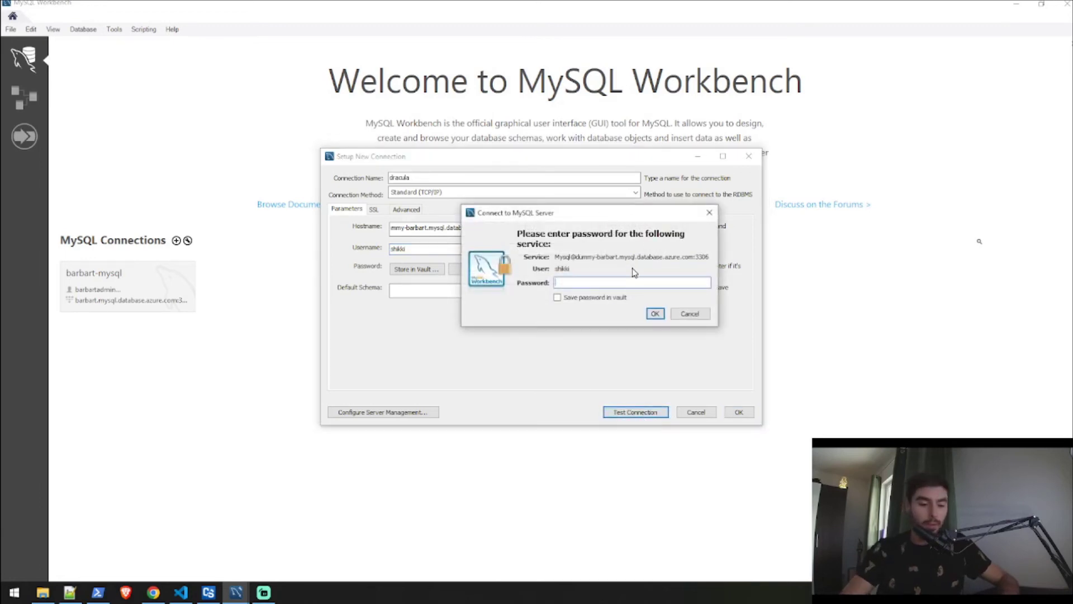
text(***)
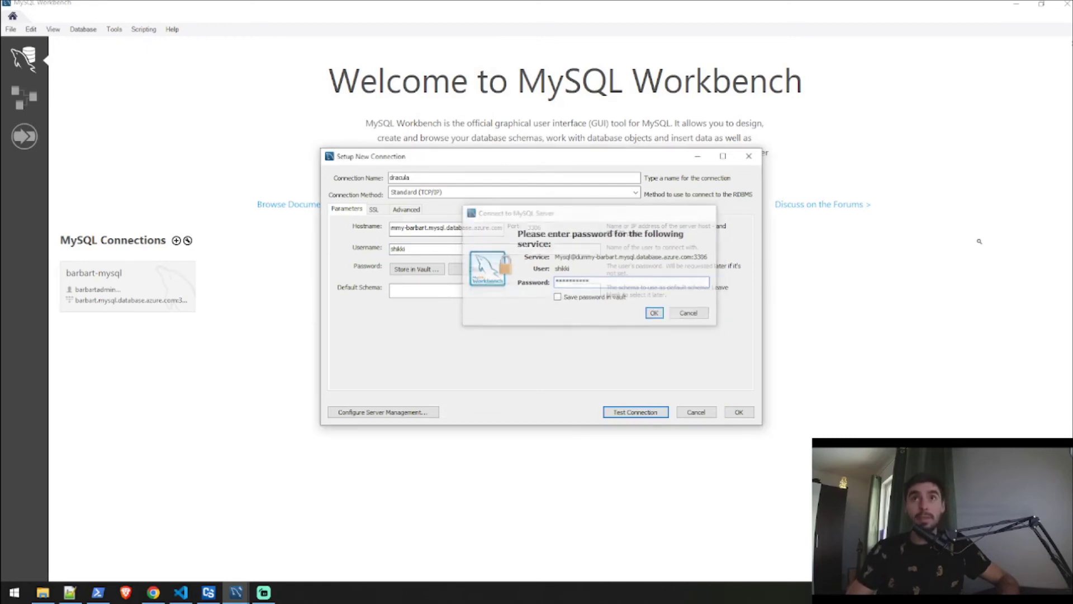
key(Return)
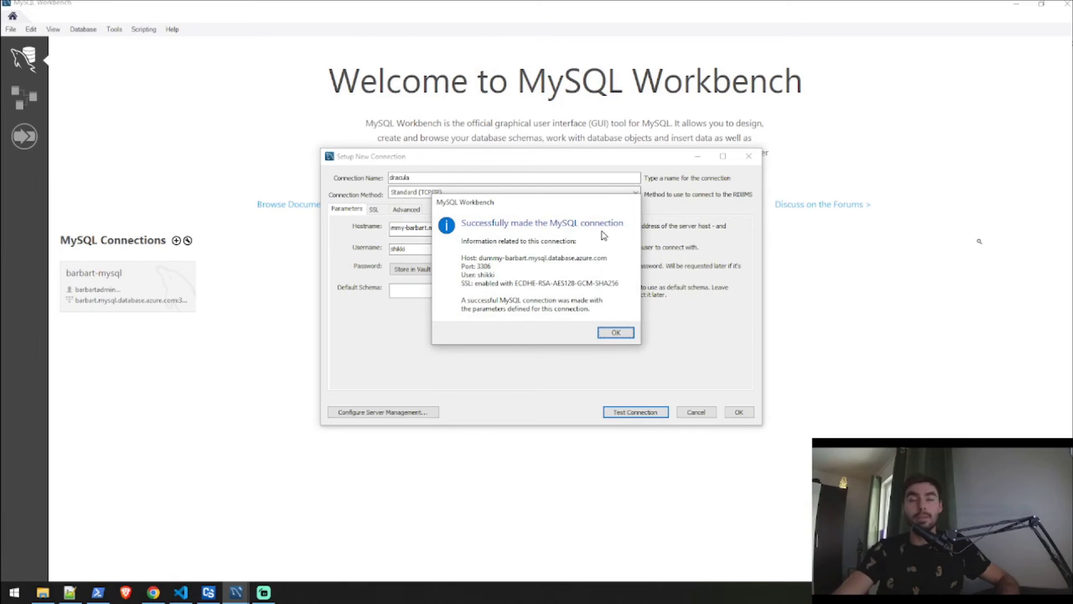
click(617, 333)
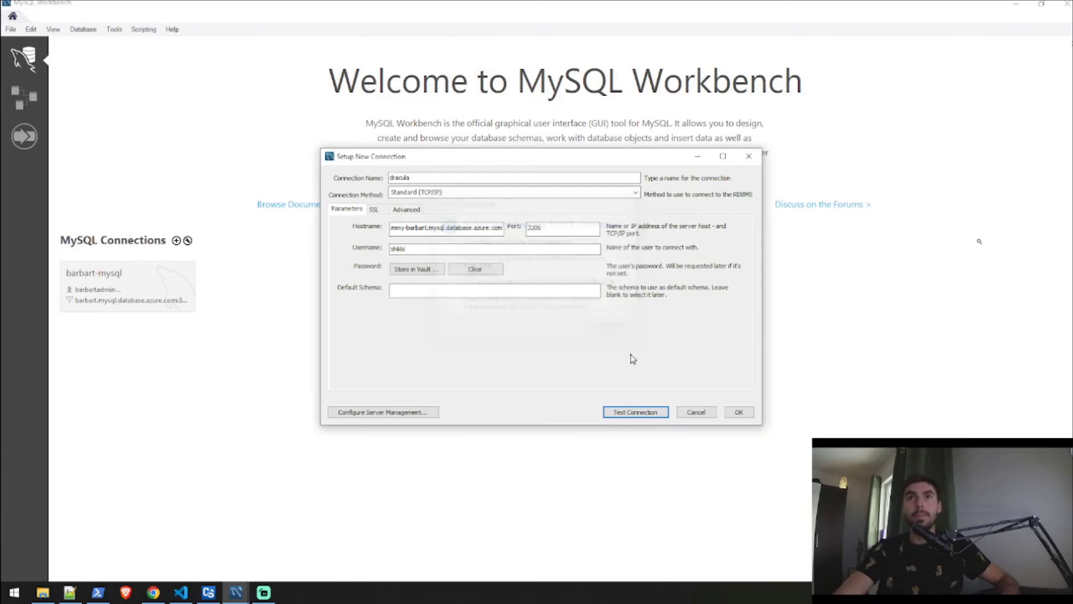
click(738, 412)
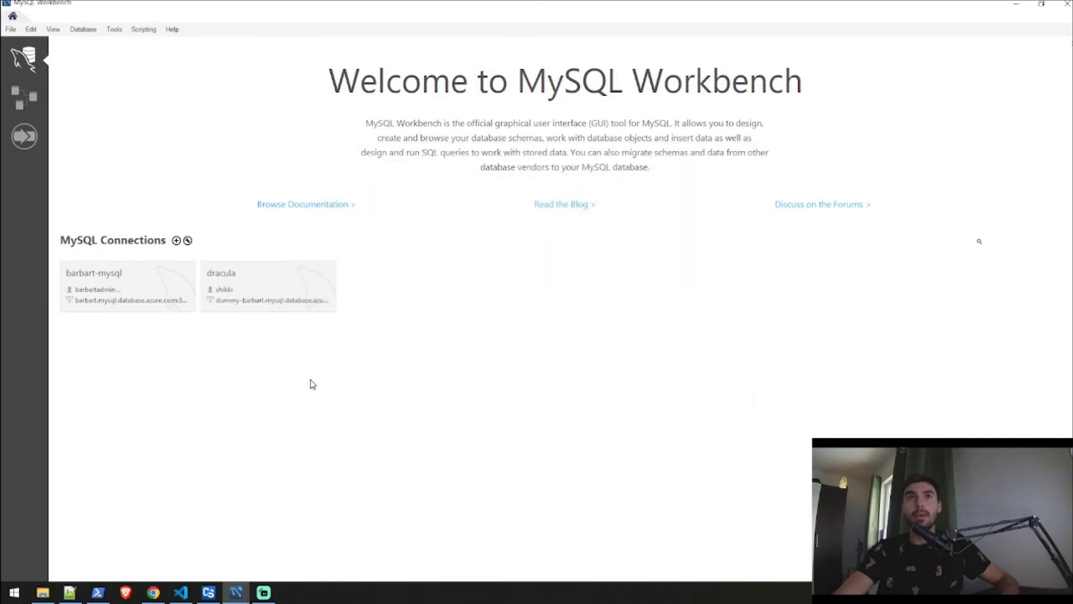
Open the dracula connection, check its Administration and Schemas views (only sys listed), and return to the browser.
click(265, 283)
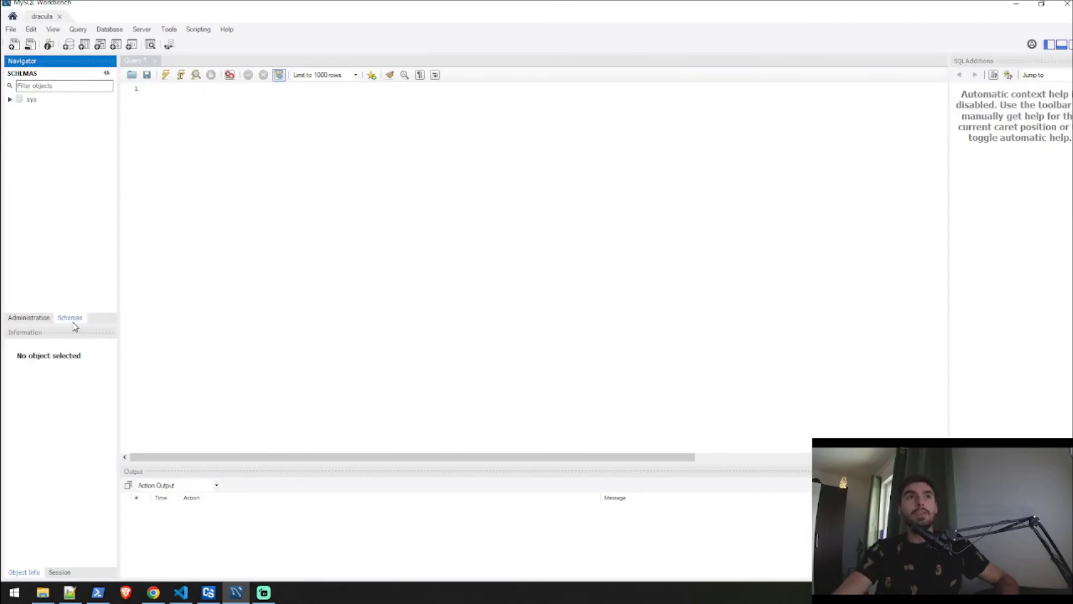
click(40, 322)
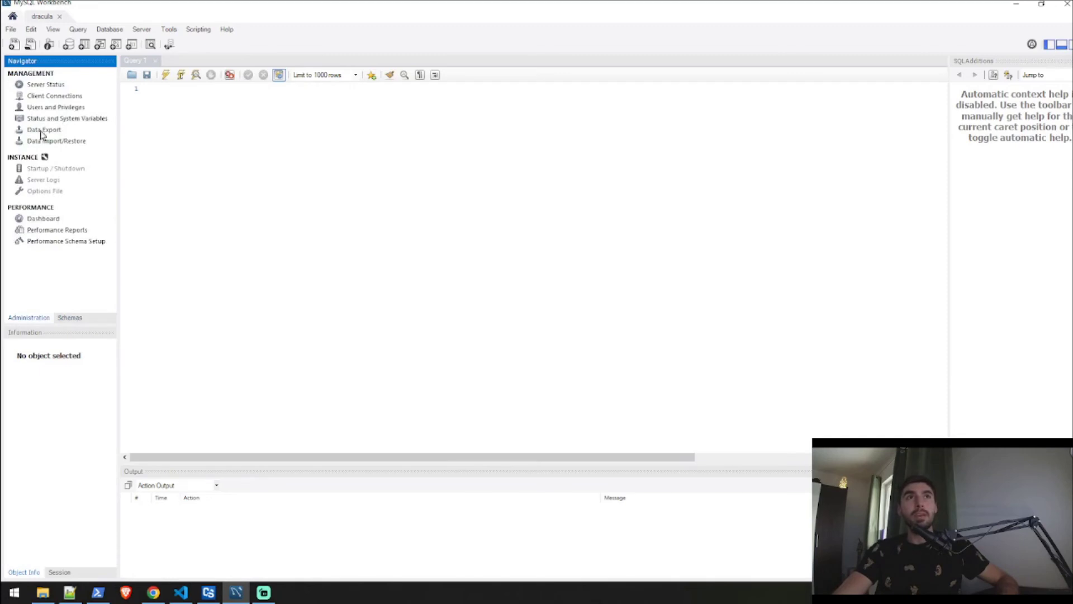
click(70, 318)
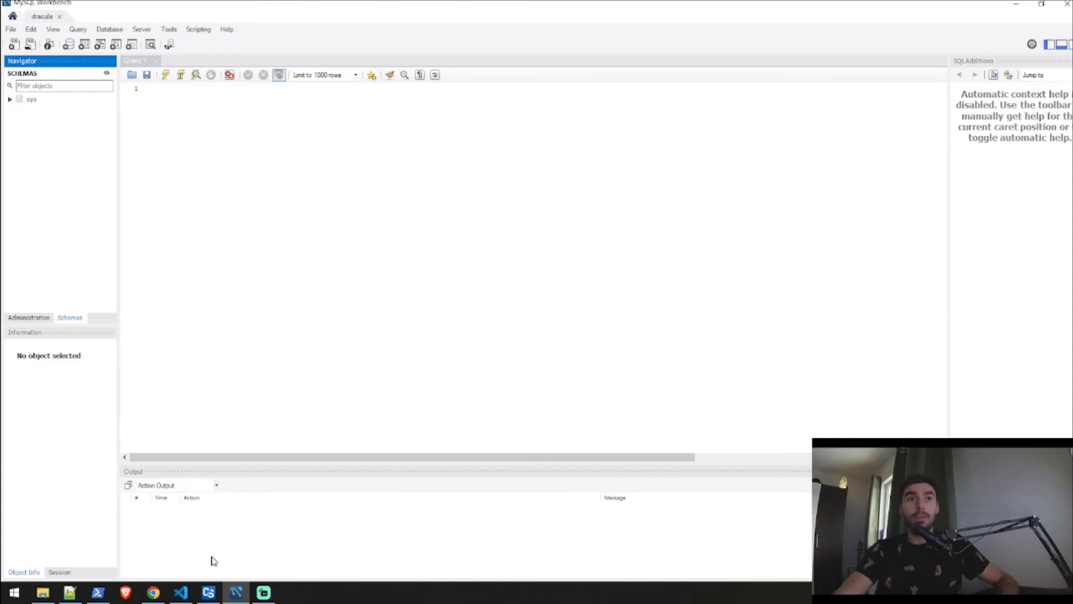
click(154, 592)
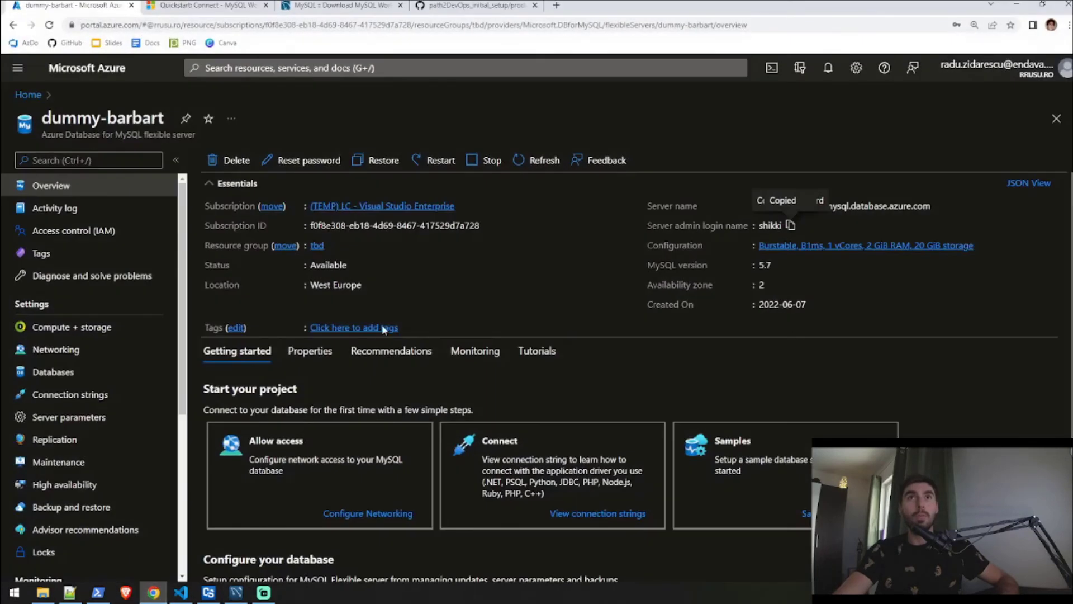
Copy the raw contents of product_table_query.sql from GitHub into the clipboard for Workbench's empty Query 1 editor.
click(478, 7)
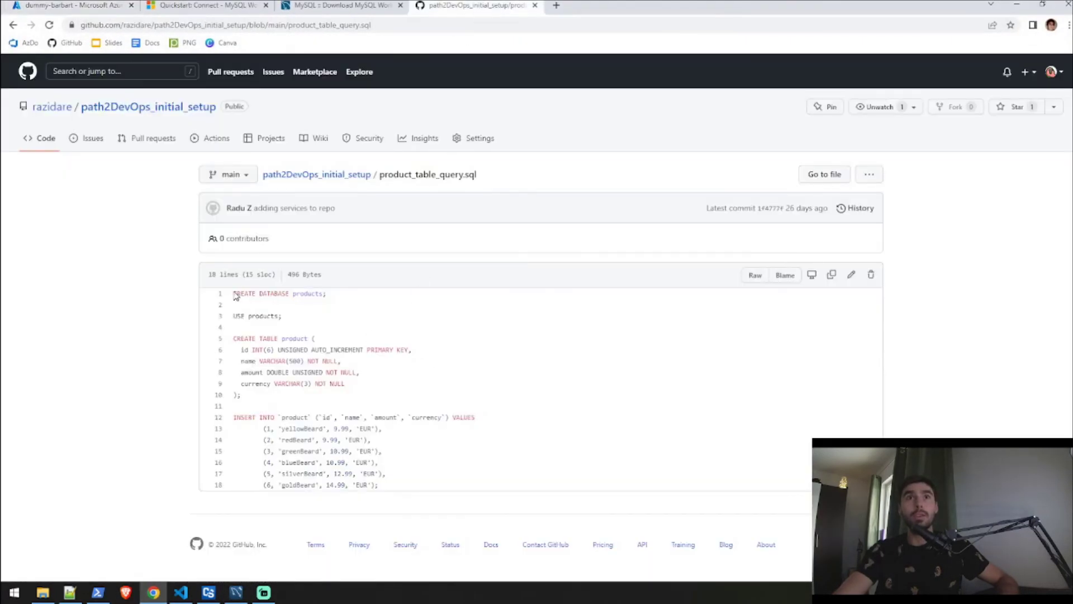
drag(290, 315, 556, 498)
click(406, 462)
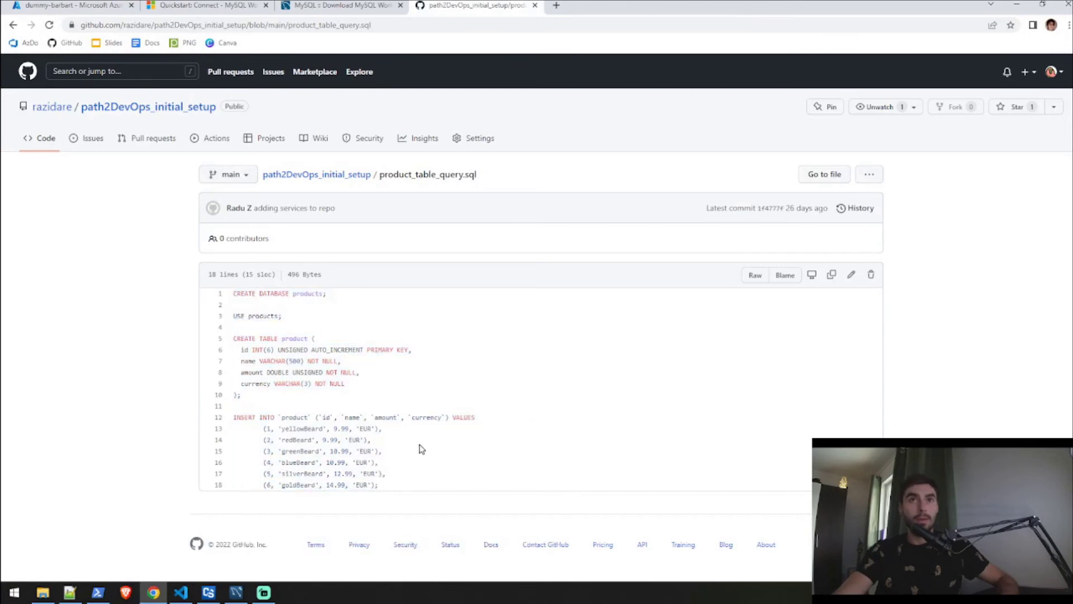
click(831, 276)
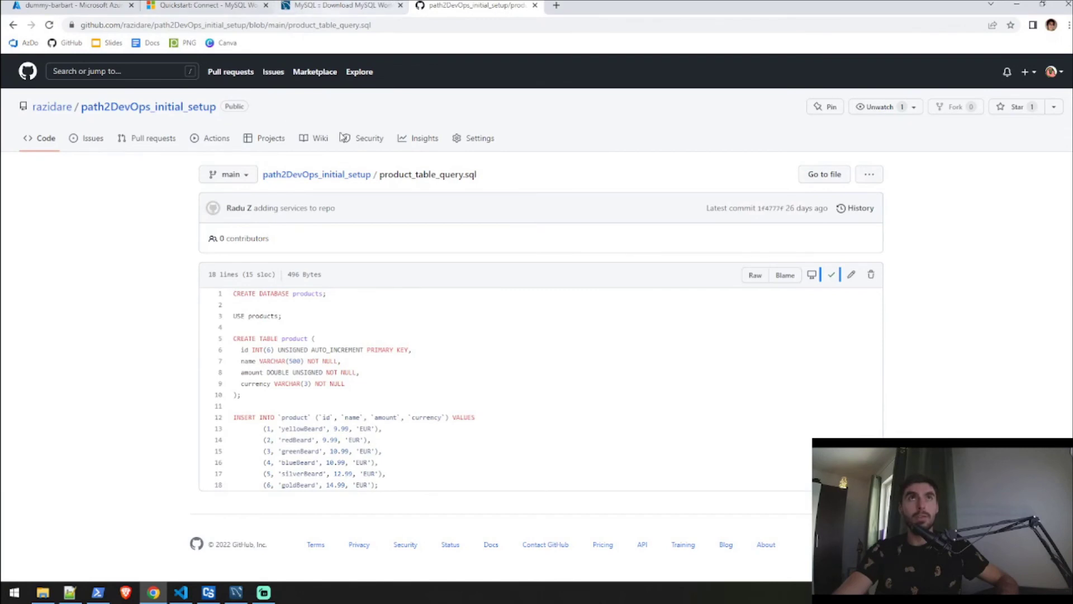
click(236, 592)
click(324, 224)
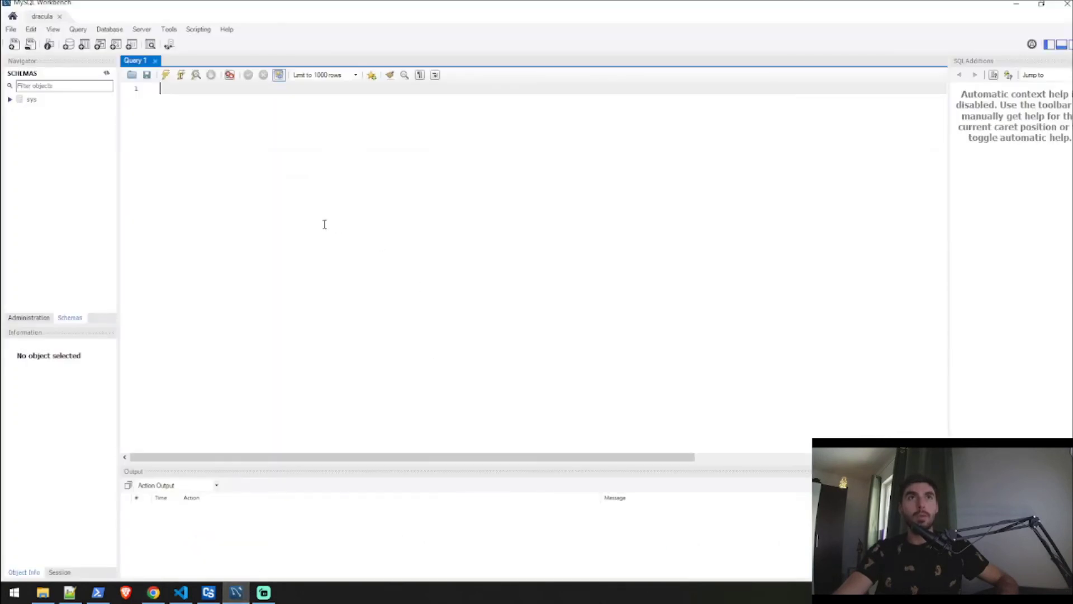
Paste the product table script into Query 1 and execute all four statements.
key(ctrl+v)
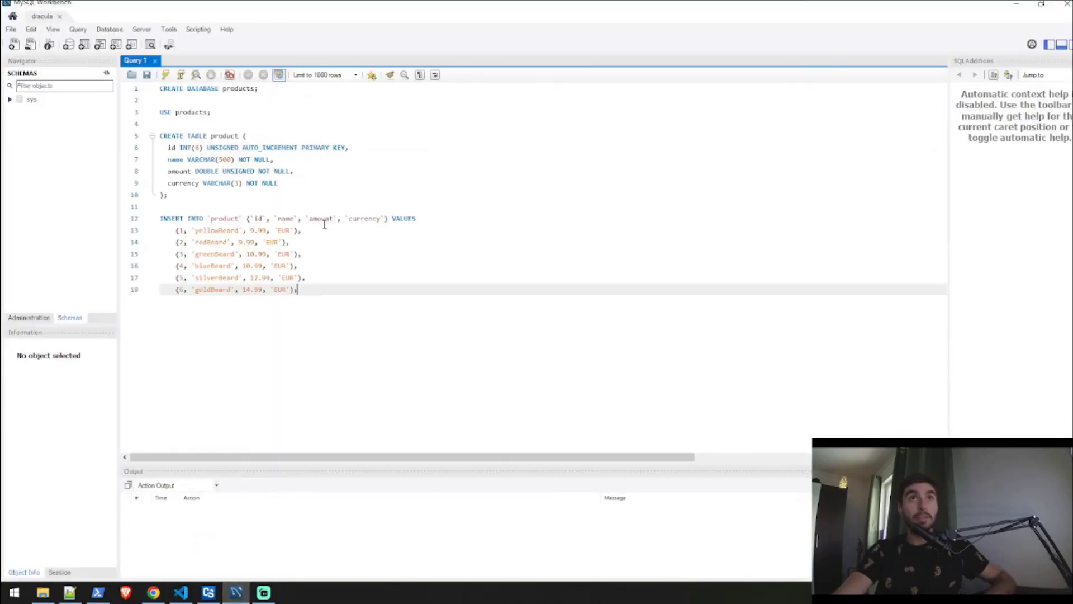
click(166, 79)
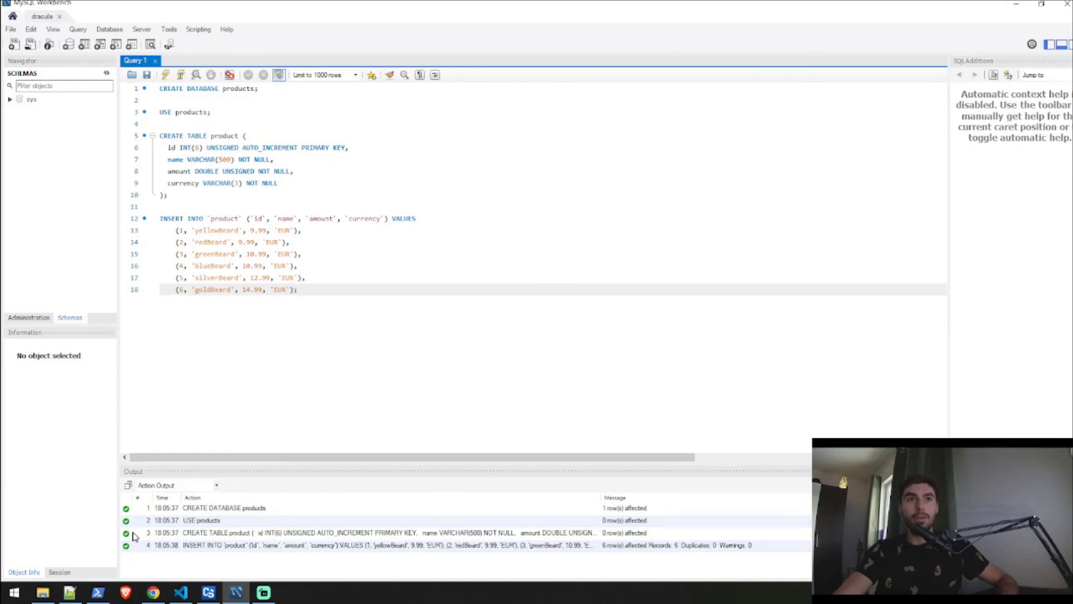
Refresh all schemas, expand products > Tables, and select rows from the product table.
right_click(50, 154)
click(88, 185)
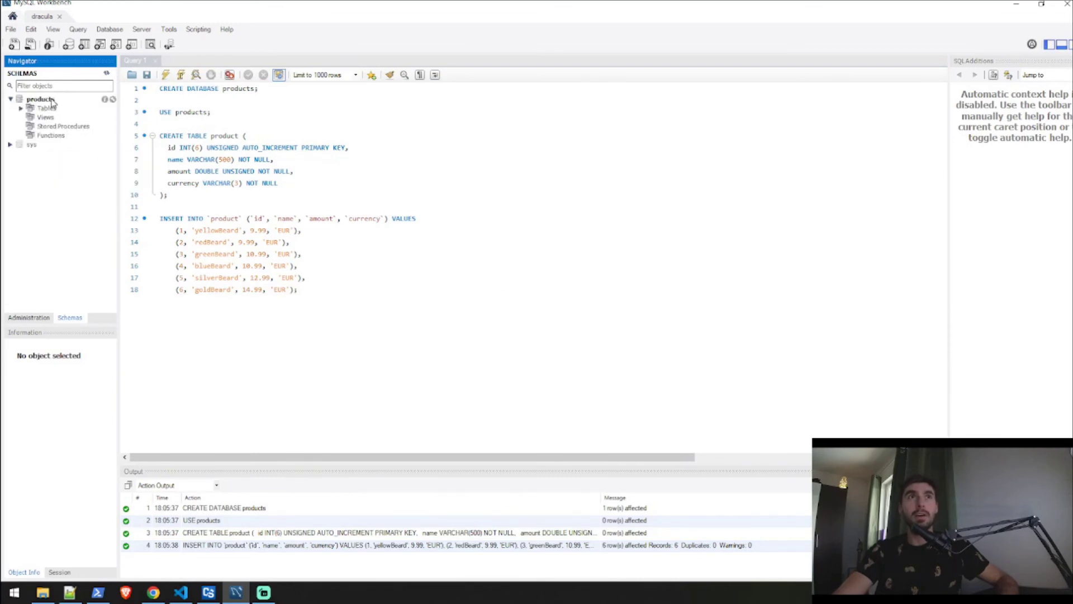
right_click(52, 108)
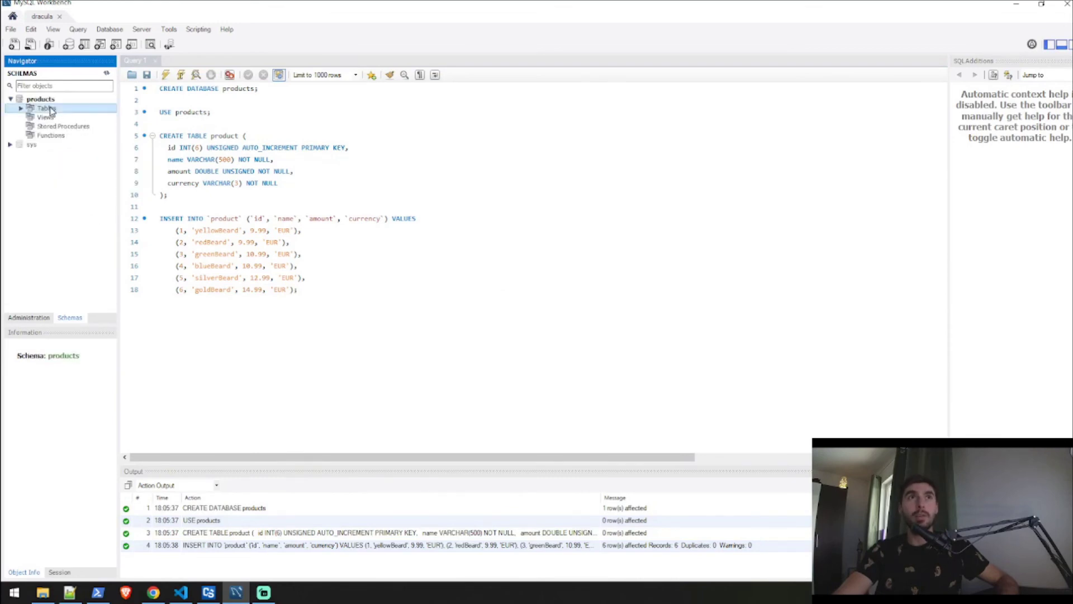
click(21, 109)
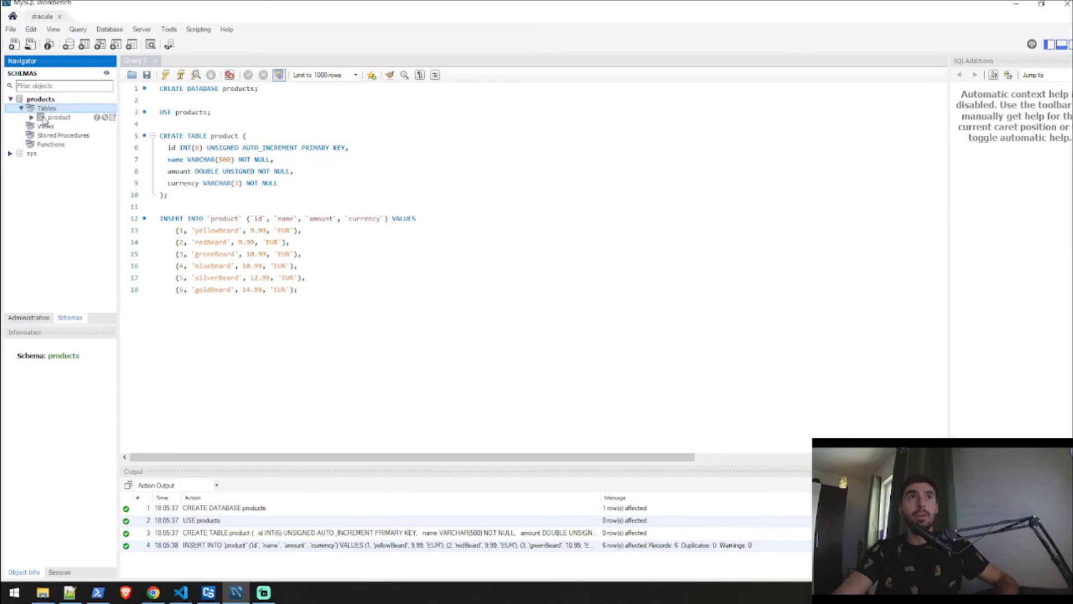
right_click(52, 119)
click(78, 125)
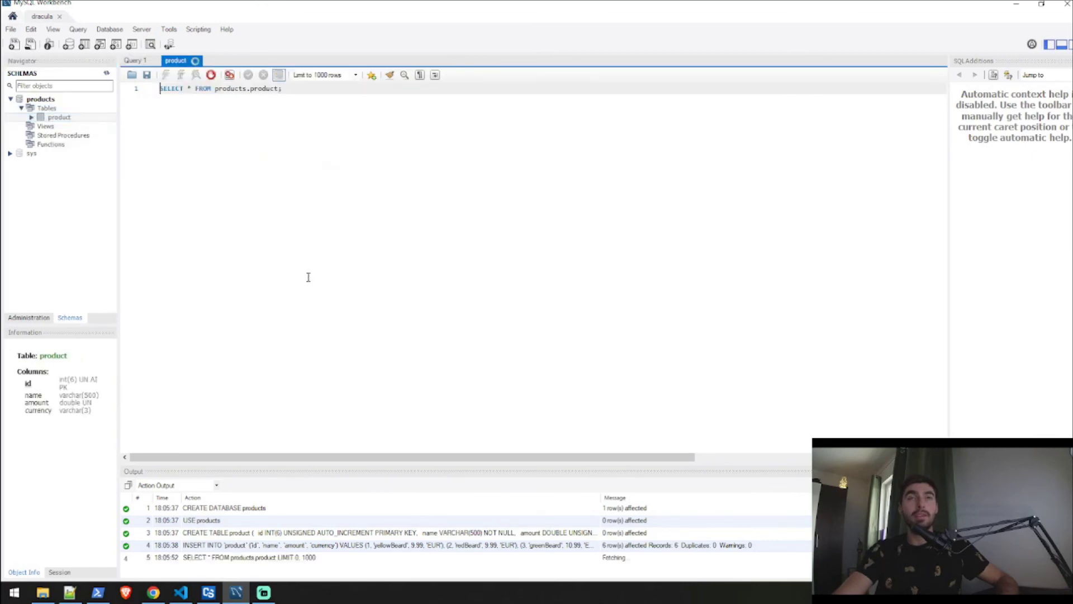